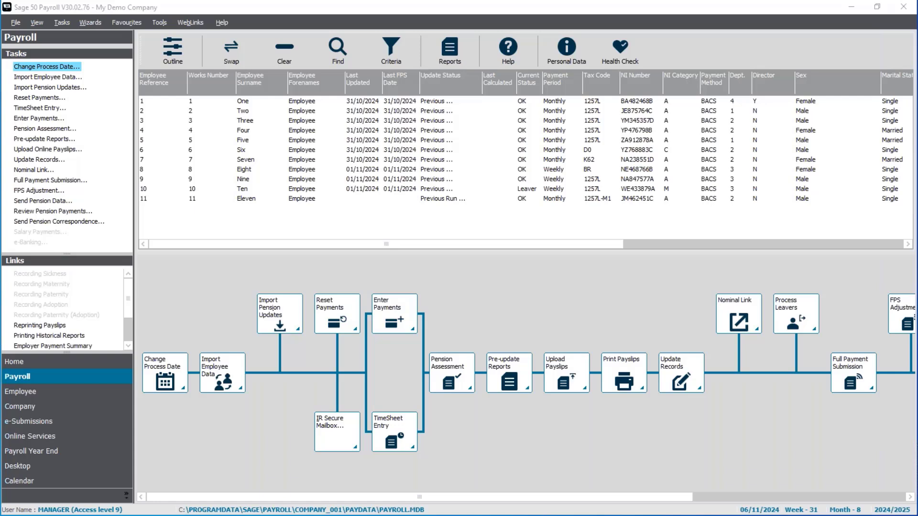
Select employee 3 in the payroll list and change the process date to 15/11/2024
{"action": "left_click", "coordinate": [296, 122]}
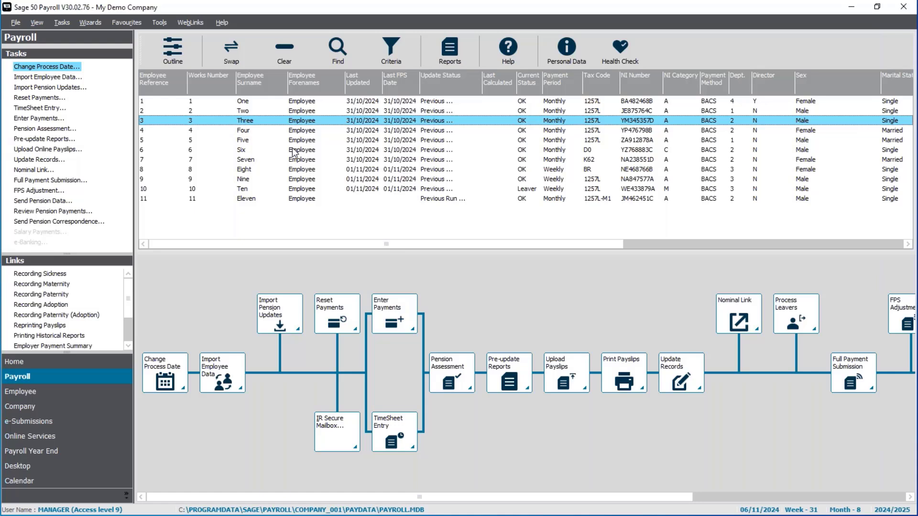
{"action": "left_click", "coordinate": [67, 70]}
{"action": "left_click", "coordinate": [520, 231]}
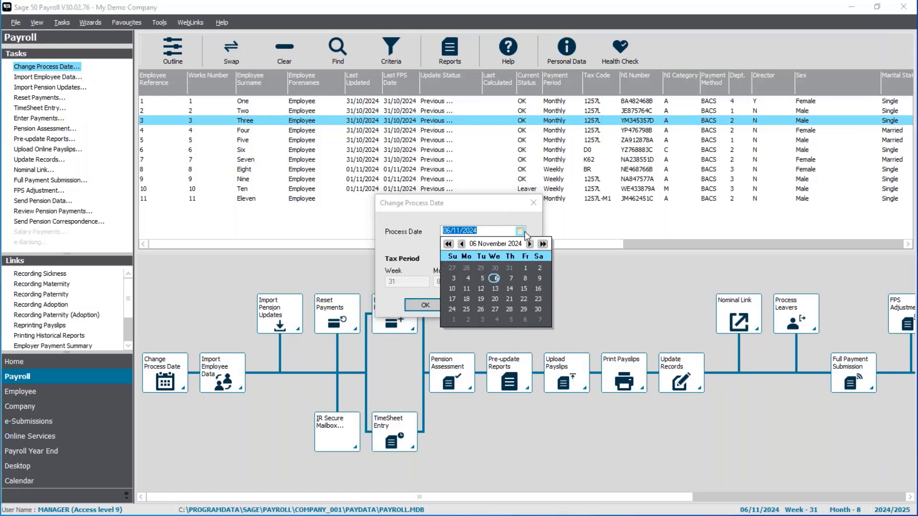
{"action": "left_click", "coordinate": [523, 288]}
{"action": "left_click", "coordinate": [429, 307]}
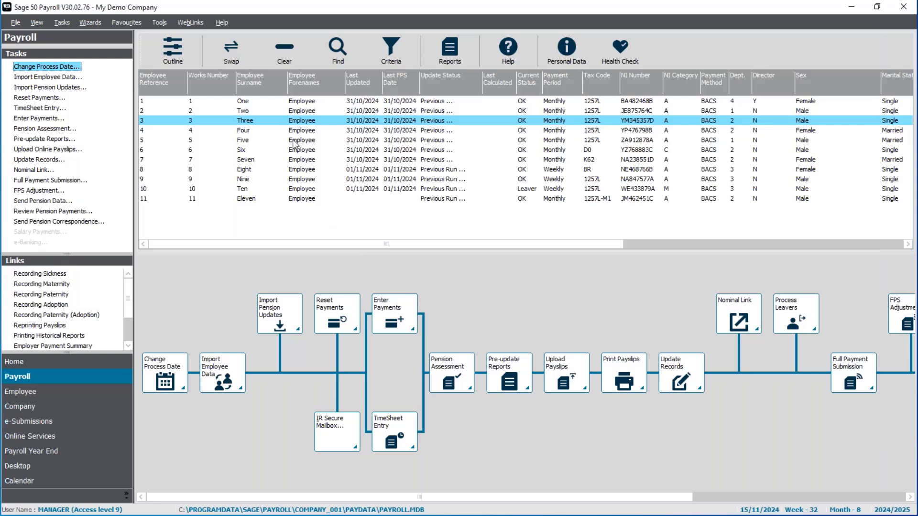
Enter payments for employee 3 without checking for legislation updates, setting the Salary hours/number to 11 divided by 21 (0.5238)
{"action": "left_click", "coordinate": [31, 119]}
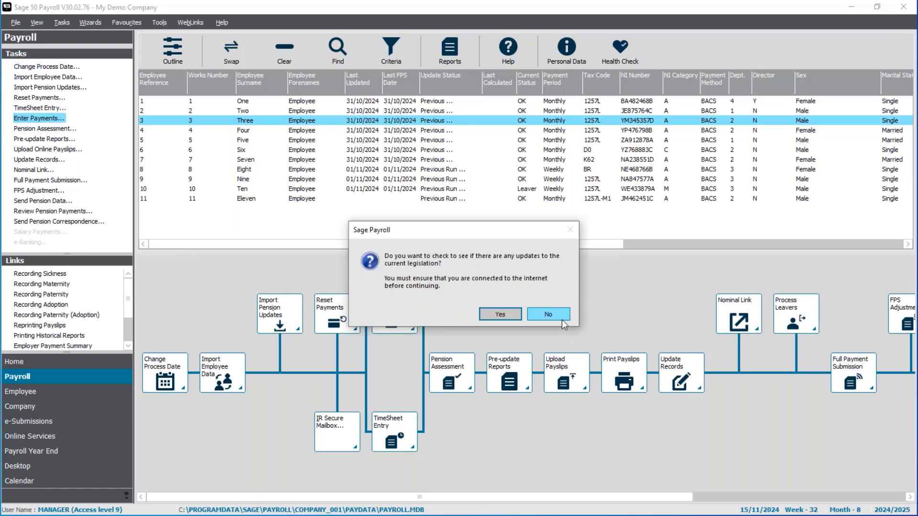
{"action": "left_click", "coordinate": [561, 319]}
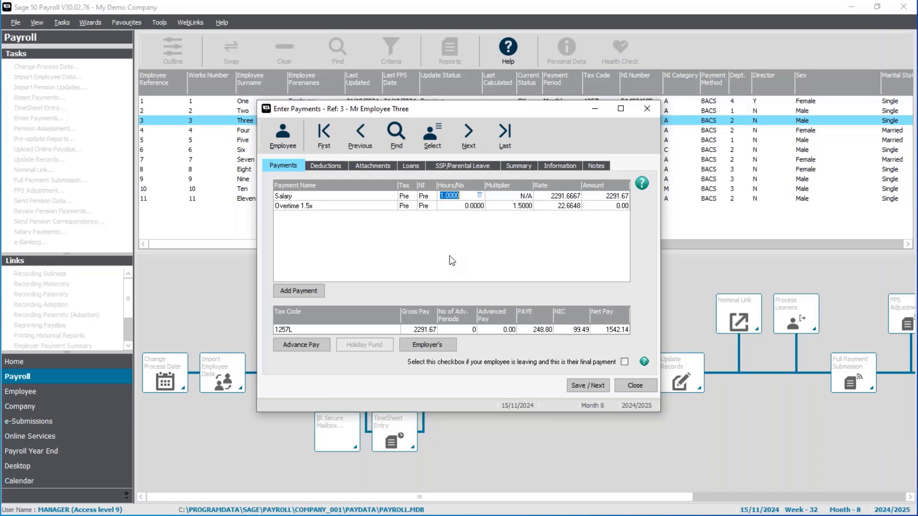
{"action": "left_click", "coordinate": [479, 196]}
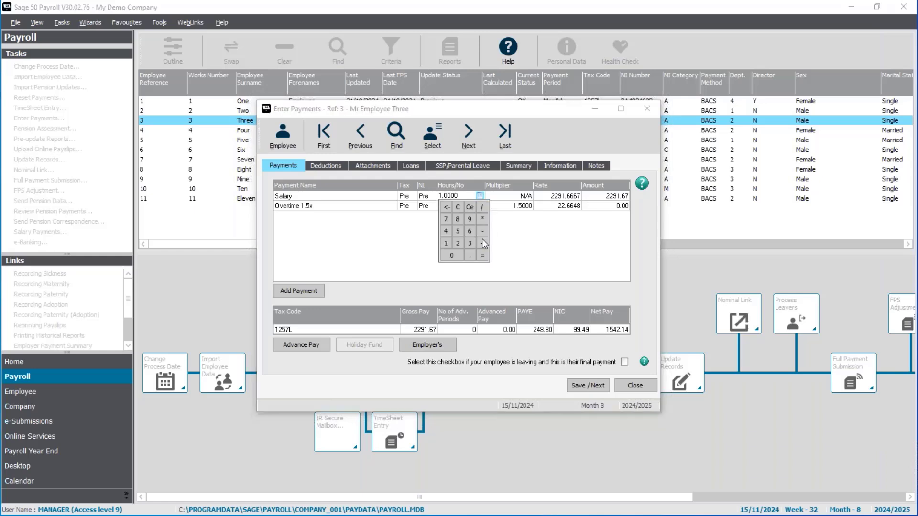
{"action": "left_click", "coordinate": [446, 242]}
{"action": "left_click", "coordinate": [445, 243]}
{"action": "left_click", "coordinate": [481, 208]}
{"action": "left_click", "coordinate": [460, 244]}
{"action": "left_click", "coordinate": [483, 256]}
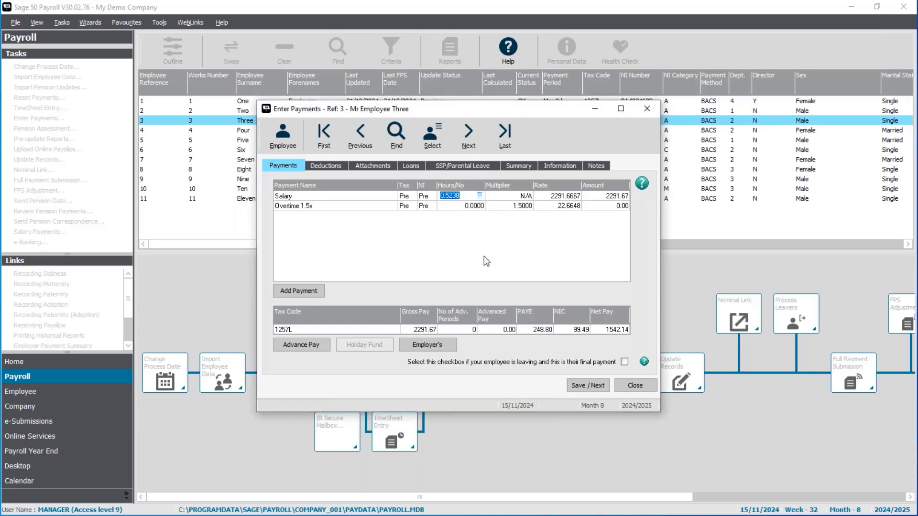
{"action": "key", "text": "Tab"}
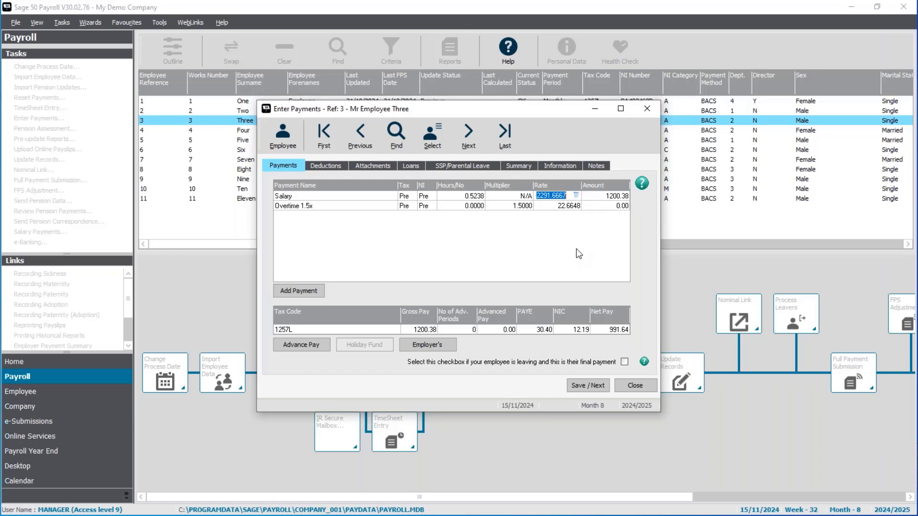
Set the Overtime 1.5x hours to 5 for employee 3
{"action": "left_click", "coordinate": [462, 206]}
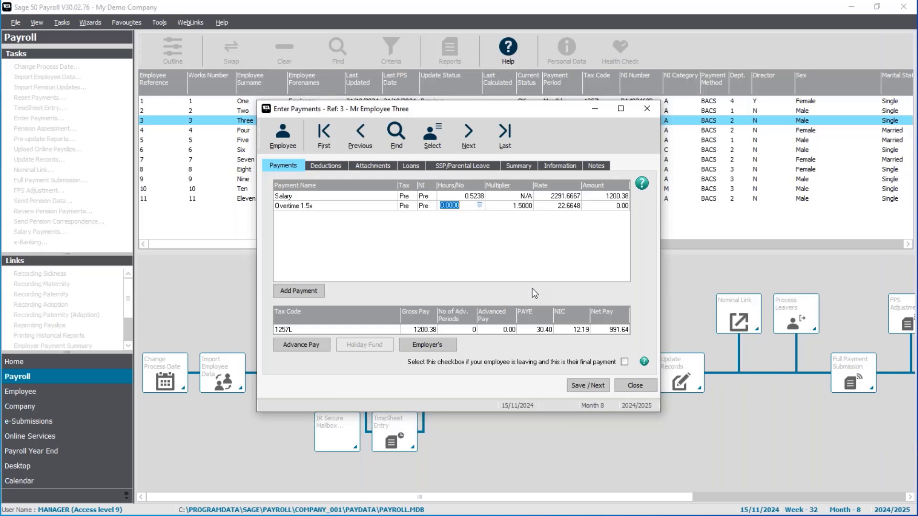
{"action": "type", "text": "5"}
{"action": "key", "text": "Tab"}
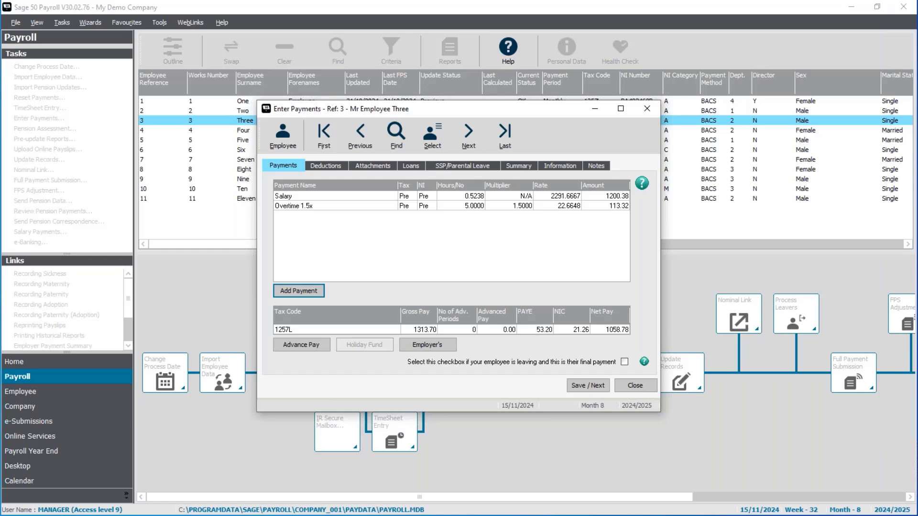
Mark this as employee 3's final payment as a leaver, acknowledge the notices and close the payment entry
{"action": "left_click", "coordinate": [624, 362]}
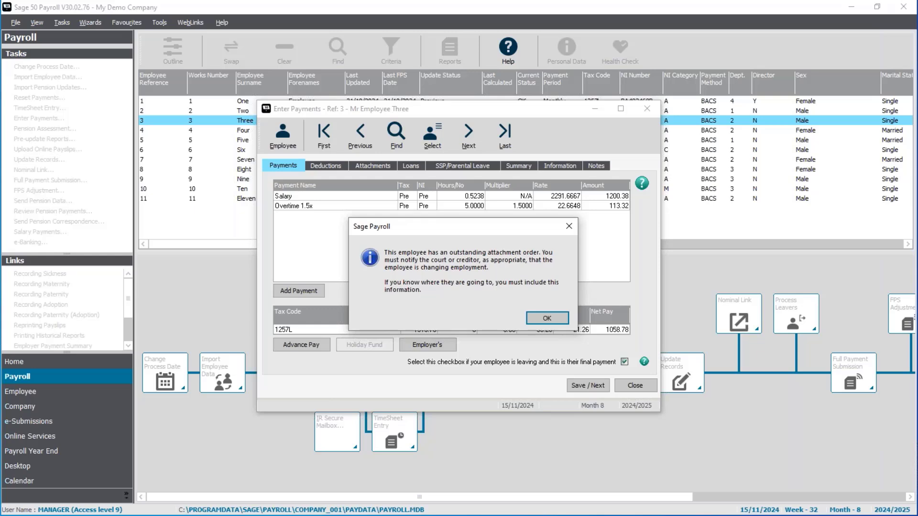
{"action": "left_click", "coordinate": [553, 318]}
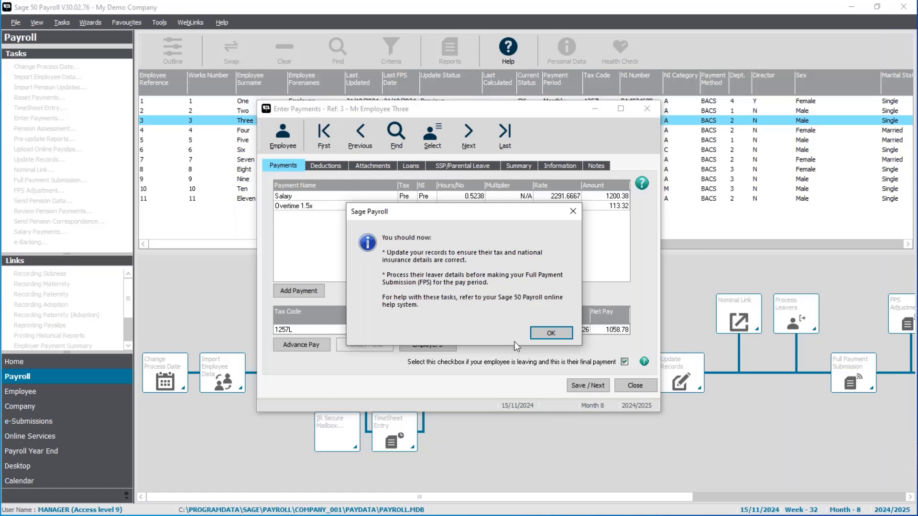
{"action": "left_click", "coordinate": [542, 338]}
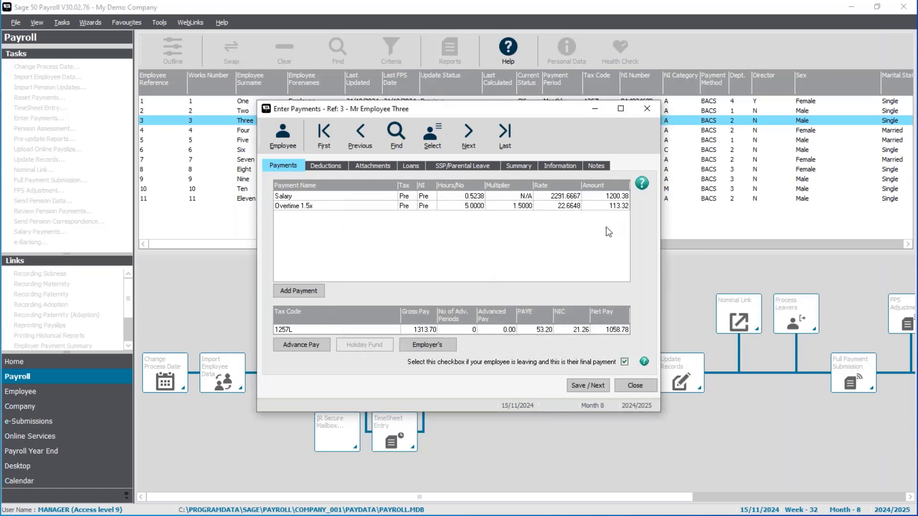
{"action": "left_click", "coordinate": [630, 388]}
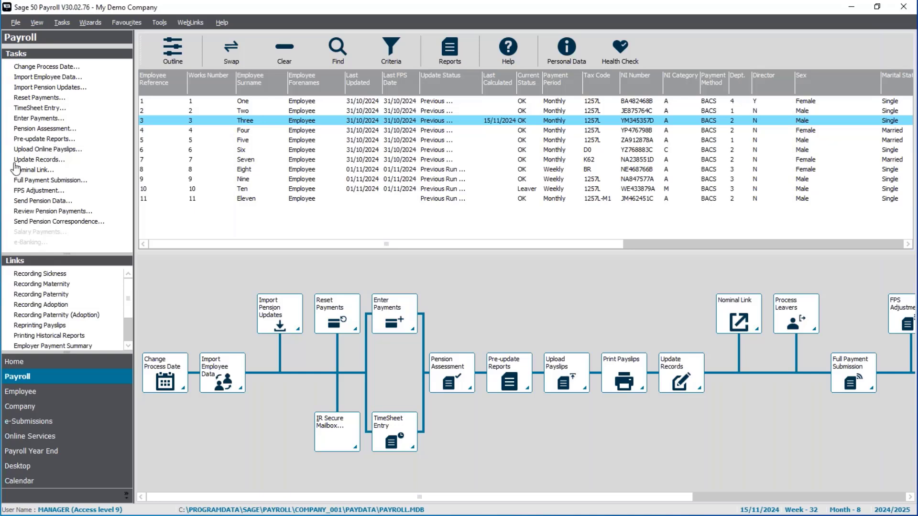
Update the payroll records for employee 3 with the Update Records Wizard, accepting the legislation update check
{"action": "left_click", "coordinate": [46, 161]}
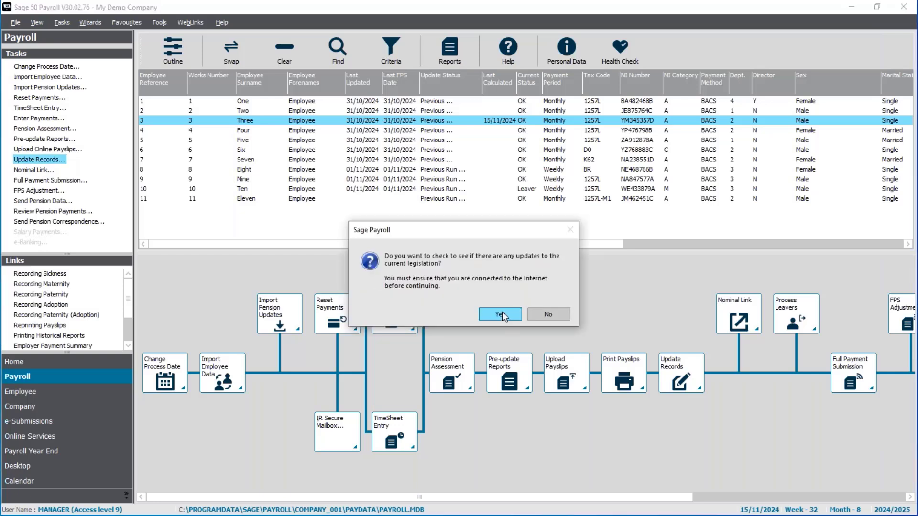
{"action": "left_click", "coordinate": [504, 313]}
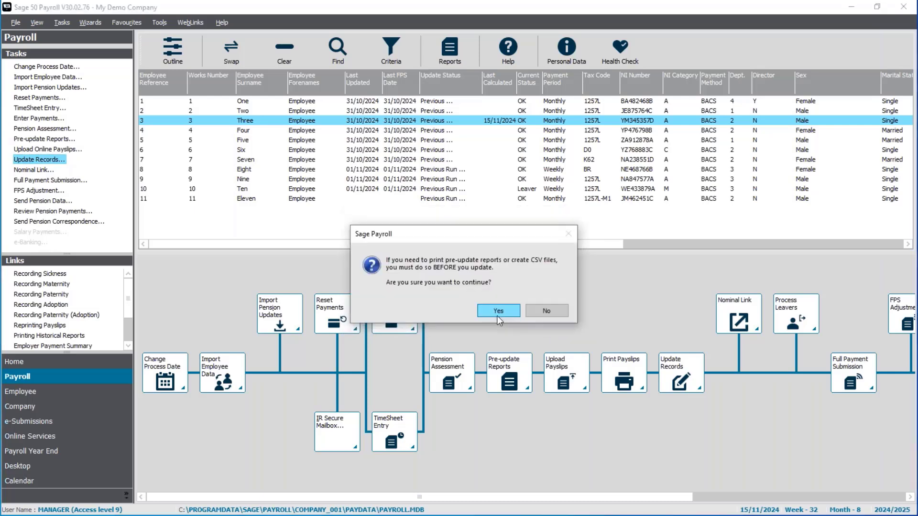
{"action": "left_click", "coordinate": [496, 315]}
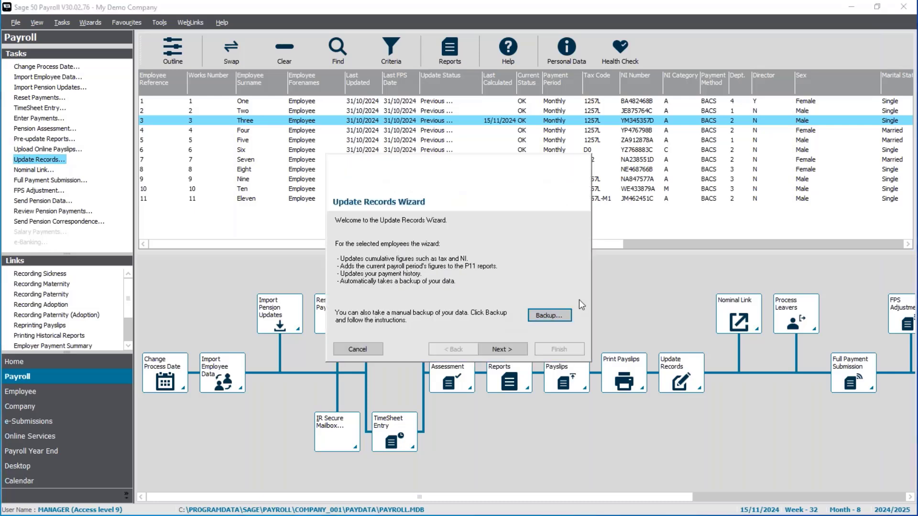
{"action": "left_click", "coordinate": [489, 352]}
{"action": "left_click", "coordinate": [499, 348]}
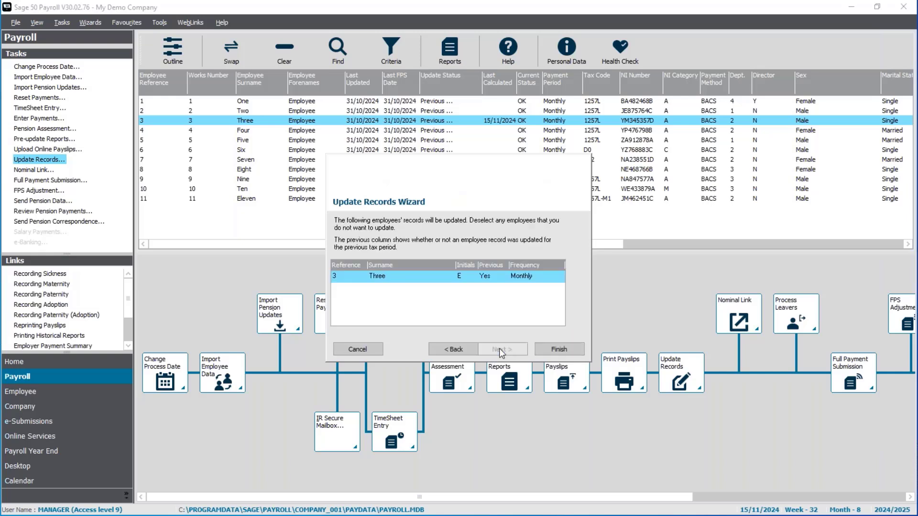
{"action": "left_click", "coordinate": [553, 350]}
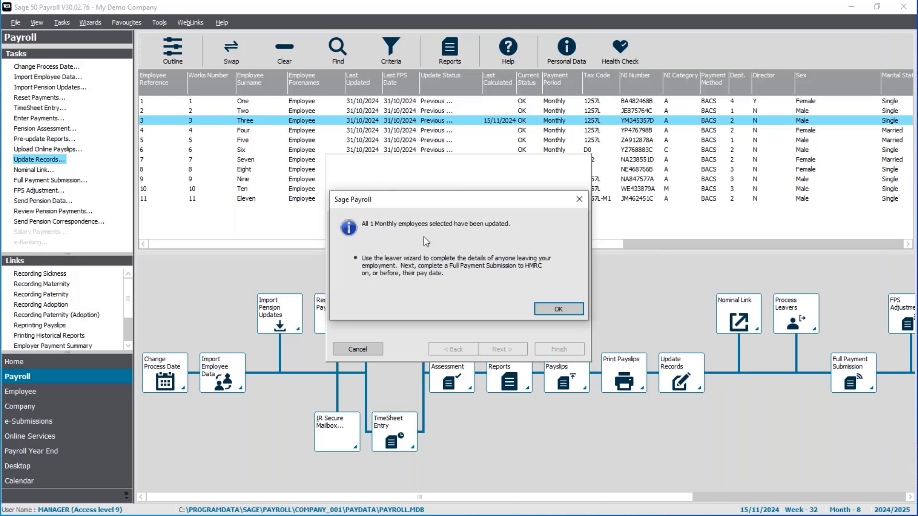
{"action": "left_click", "coordinate": [559, 309]}
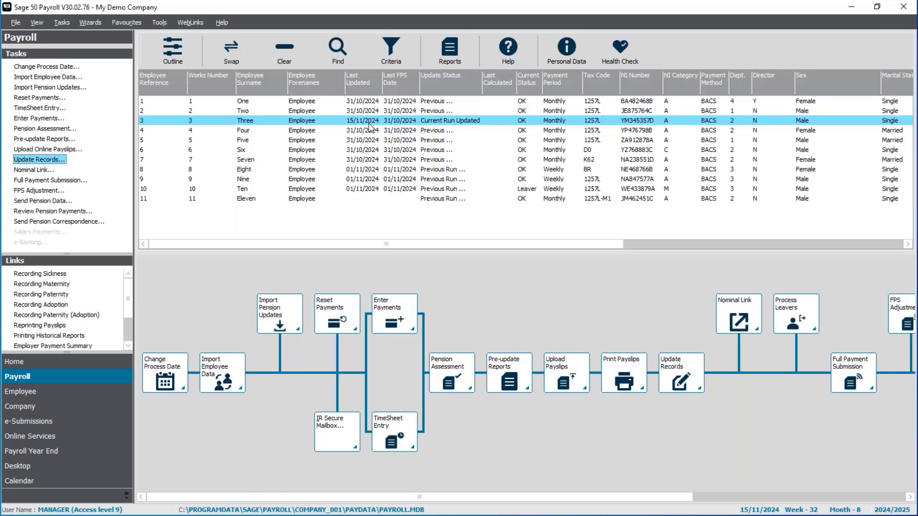
Deselect employee 3 and change the process date to 30/11/2024
{"action": "left_click", "coordinate": [370, 122], "text": "ctrl"}
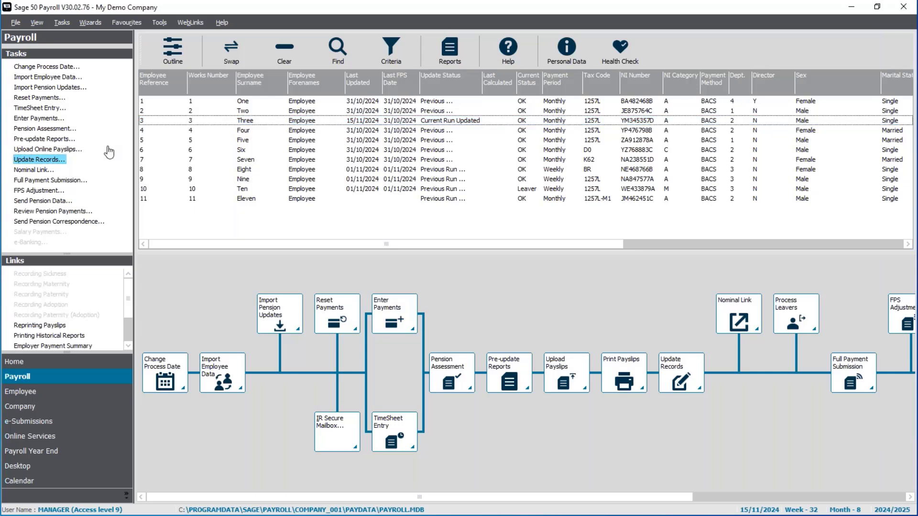
{"action": "left_click", "coordinate": [61, 68]}
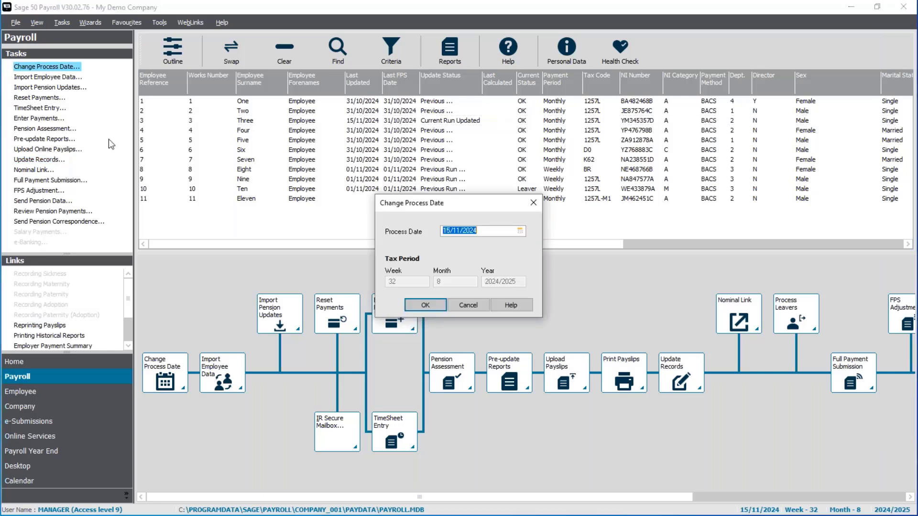
{"action": "left_click", "coordinate": [520, 231]}
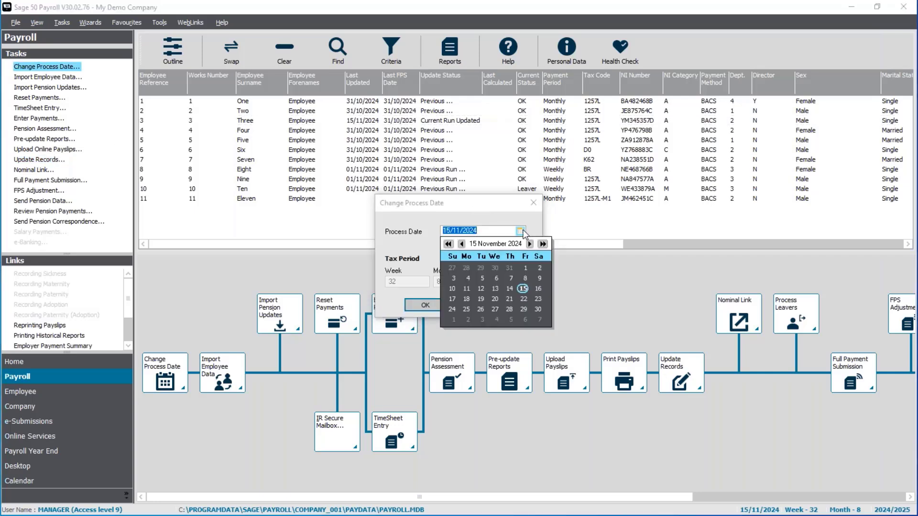
{"action": "left_click", "coordinate": [539, 310]}
{"action": "left_click", "coordinate": [426, 307]}
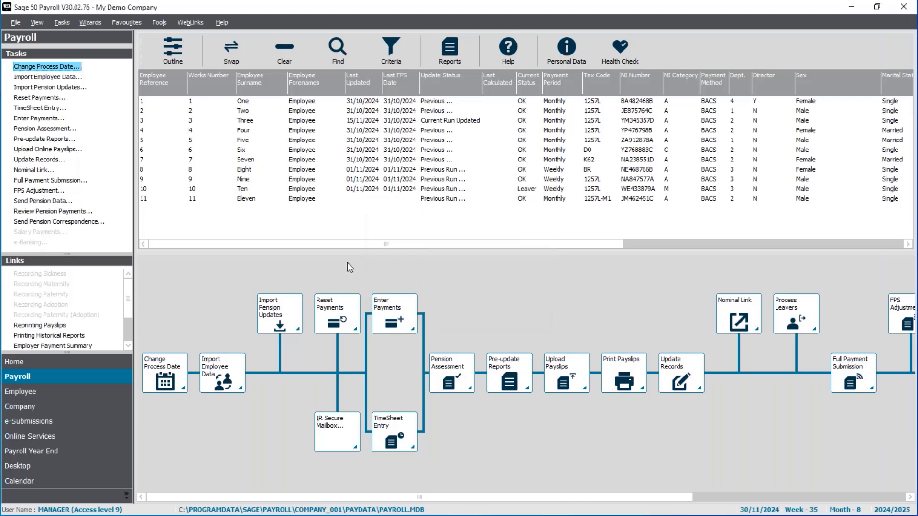
Review the director status in employee 1's employment details, then close the record without changes
{"action": "double_click", "coordinate": [326, 103]}
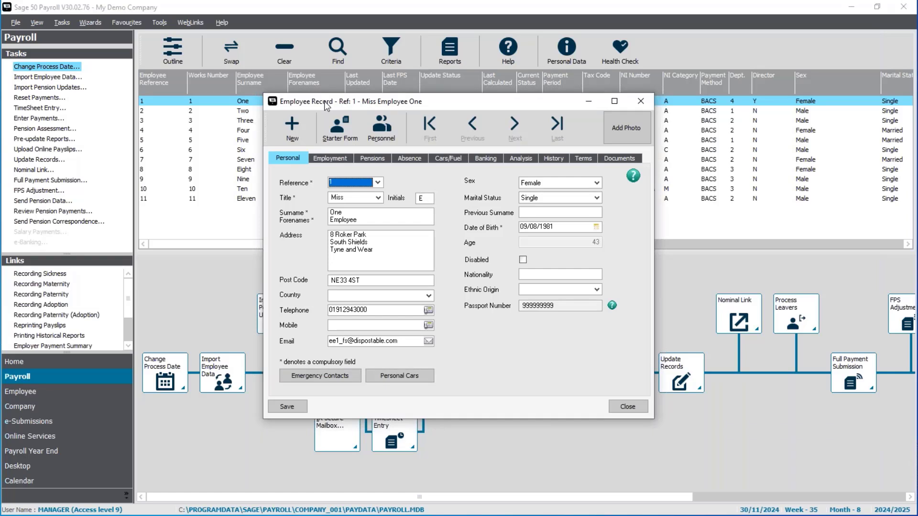
{"action": "left_click", "coordinate": [343, 159]}
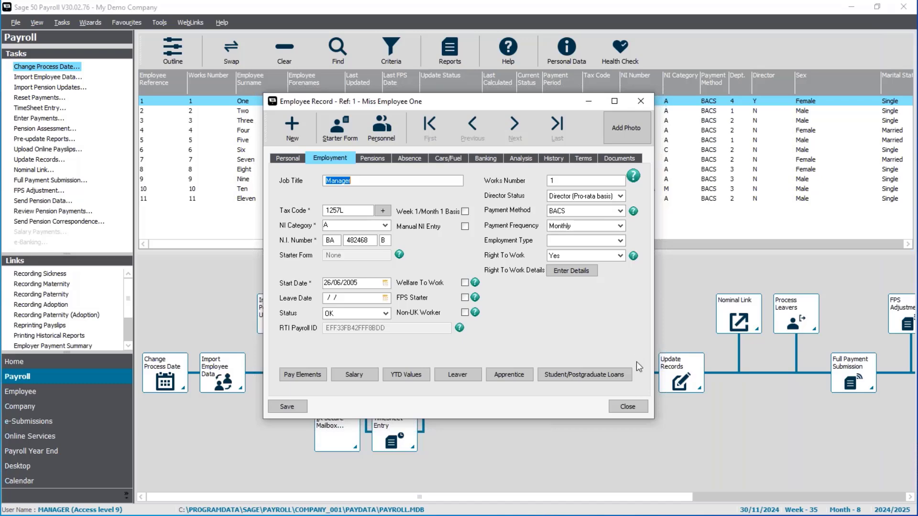
{"action": "left_click", "coordinate": [627, 406]}
Open payment entry for employee 1 without checking for legislation updates and review the employer's National Insurance and pension contributions
{"action": "left_click", "coordinate": [41, 119]}
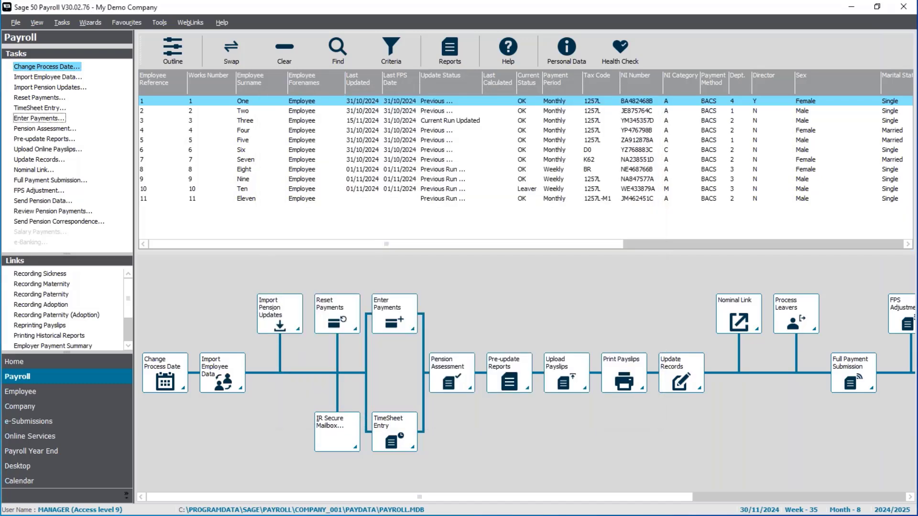
{"action": "left_click", "coordinate": [547, 314]}
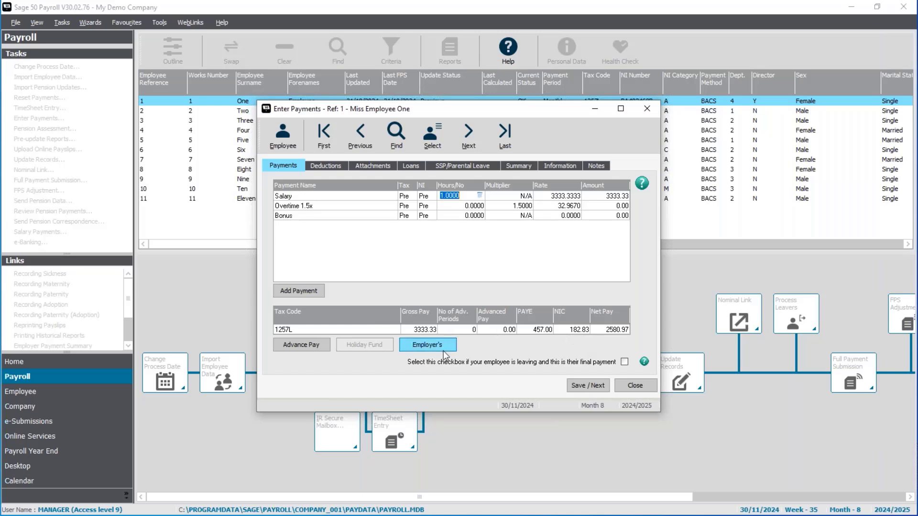
{"action": "left_click", "coordinate": [426, 345]}
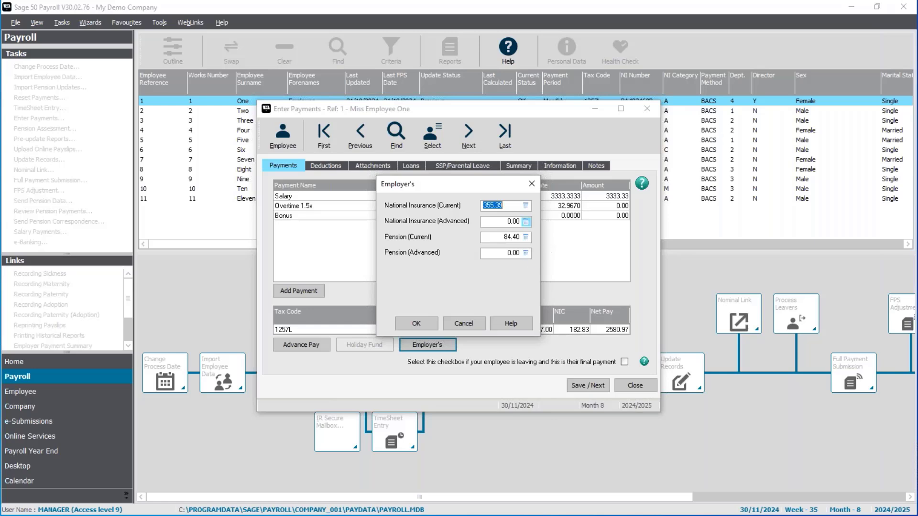
{"action": "left_click", "coordinate": [463, 323]}
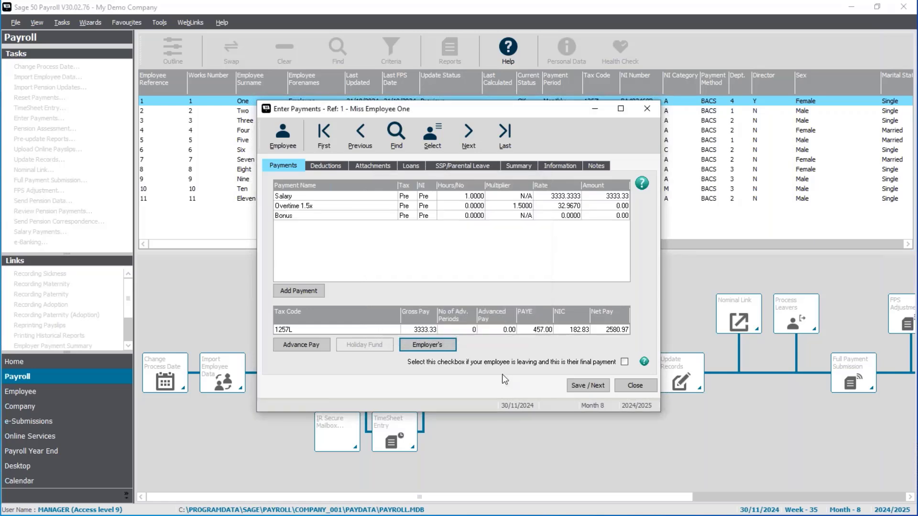
Mark this as employee 1's final payment, acknowledge the notices and review the recalculated employer's National Insurance
{"action": "left_click", "coordinate": [624, 362]}
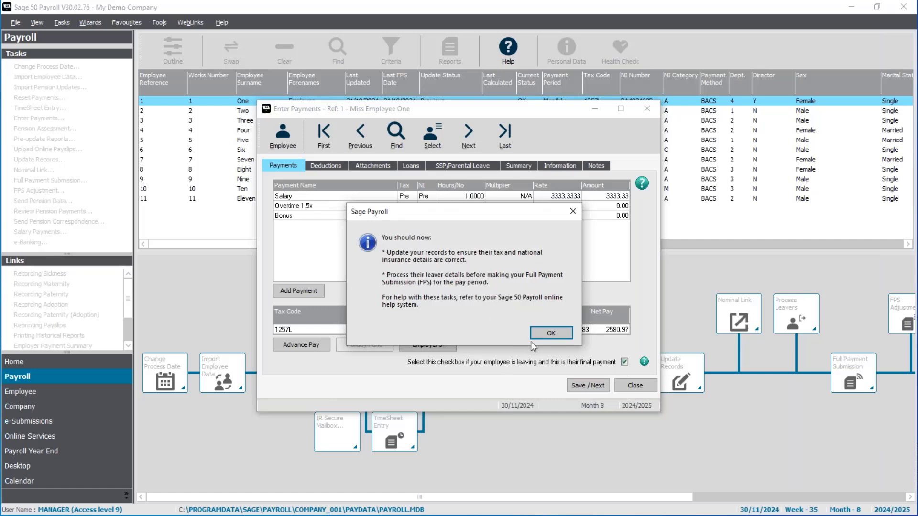
{"action": "left_click", "coordinate": [547, 335]}
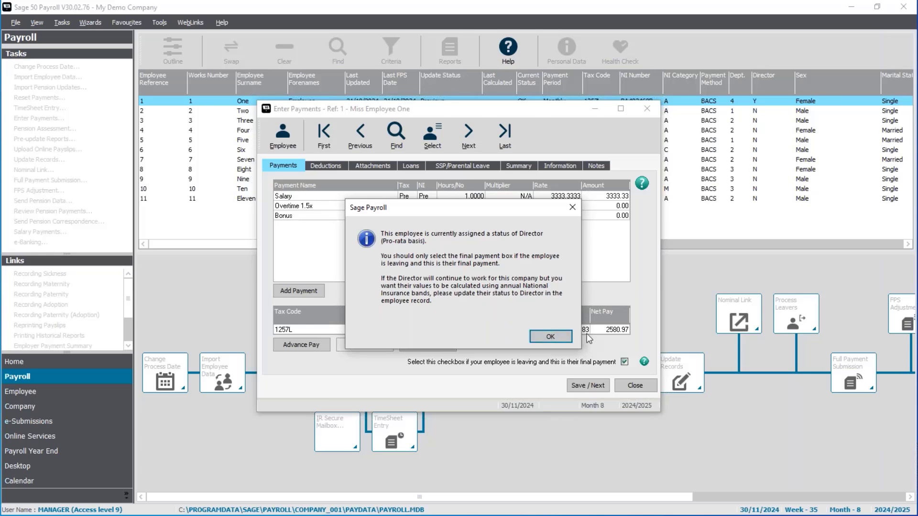
{"action": "left_click", "coordinate": [545, 337]}
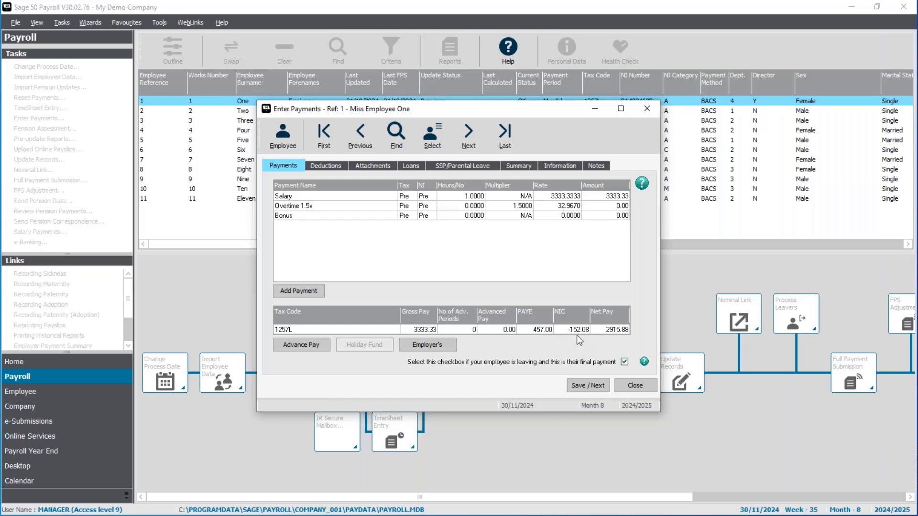
{"action": "left_click", "coordinate": [437, 345]}
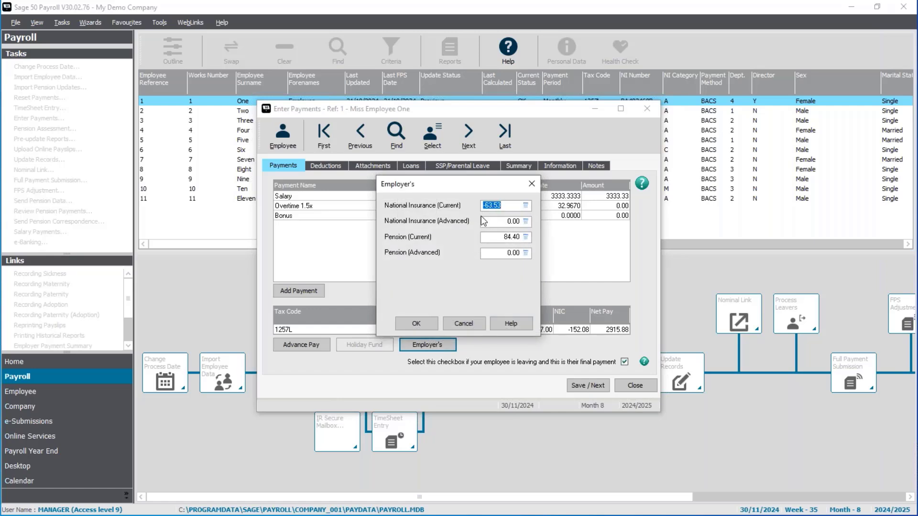
{"action": "left_click", "coordinate": [463, 323]}
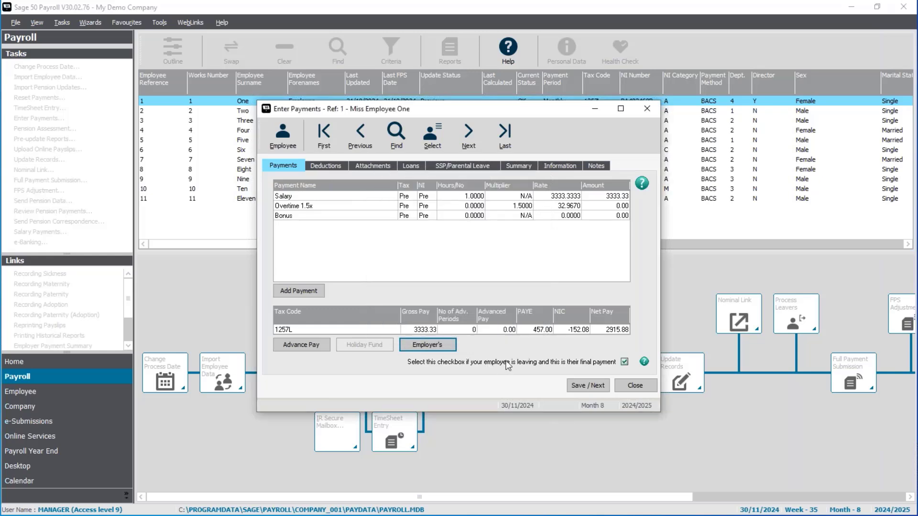
Save employee 1's final payment and close payment entry
{"action": "left_click", "coordinate": [581, 385]}
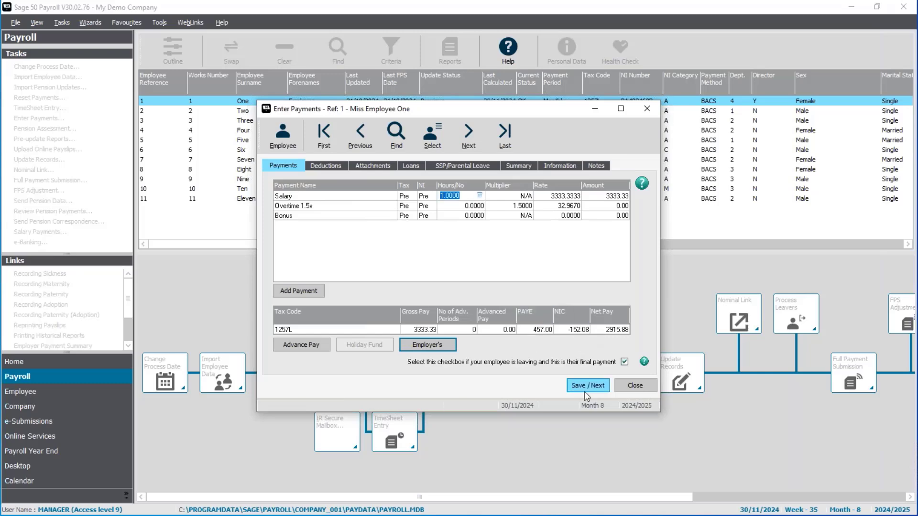
{"action": "left_click", "coordinate": [641, 388]}
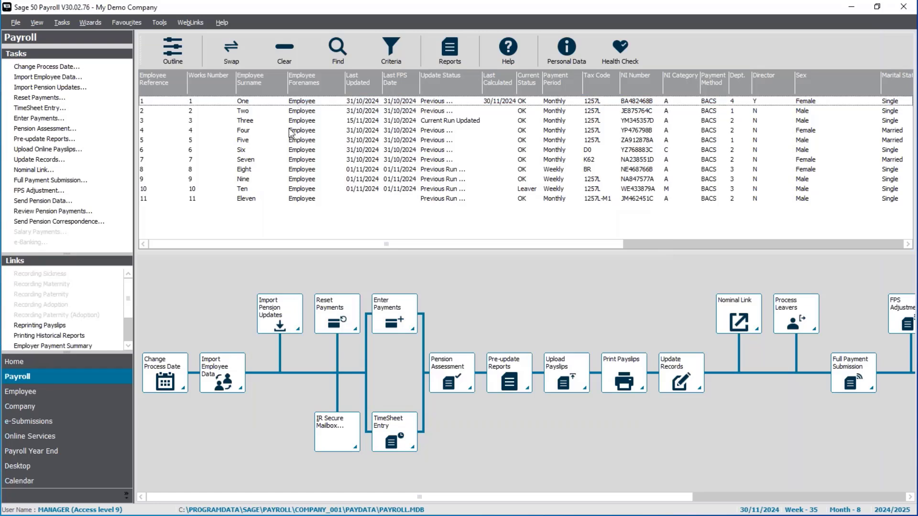
Review employee 4's statutory maternity pay record and entitlement, then close it without saving
{"action": "left_click", "coordinate": [291, 130]}
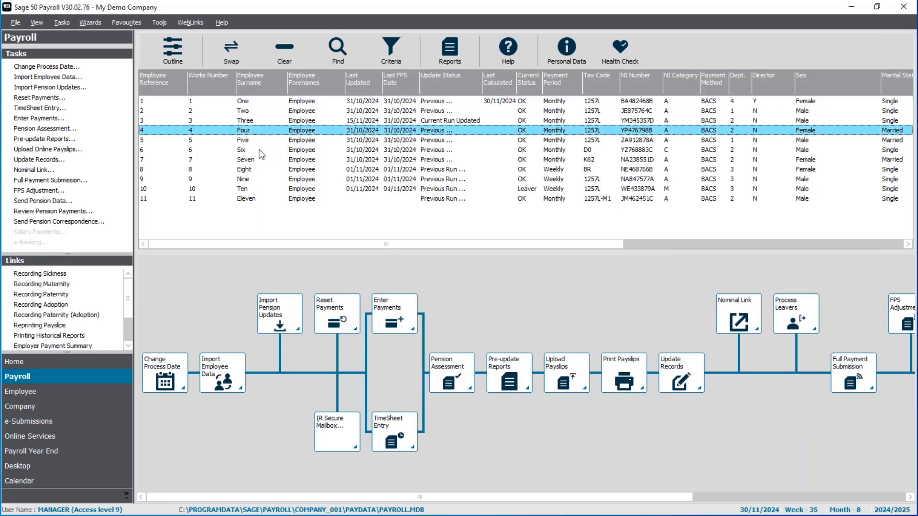
{"action": "left_click", "coordinate": [62, 285]}
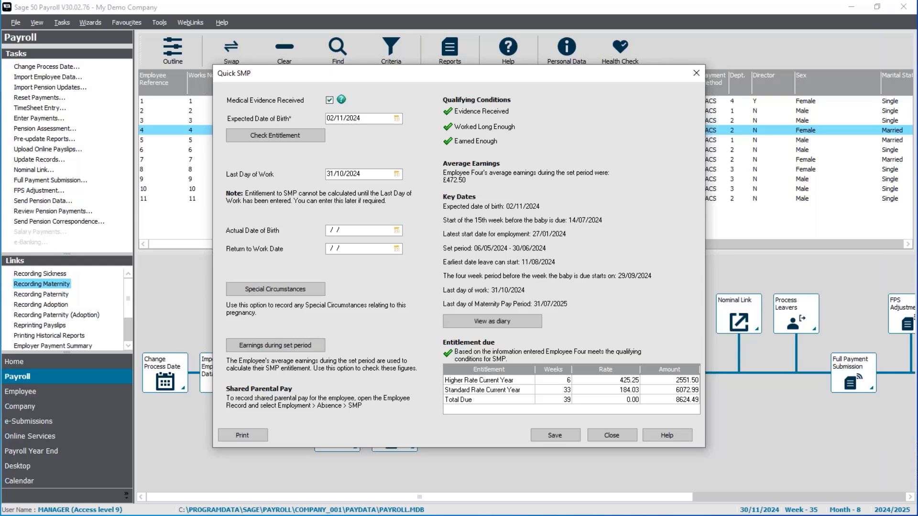
{"action": "left_click", "coordinate": [604, 435]}
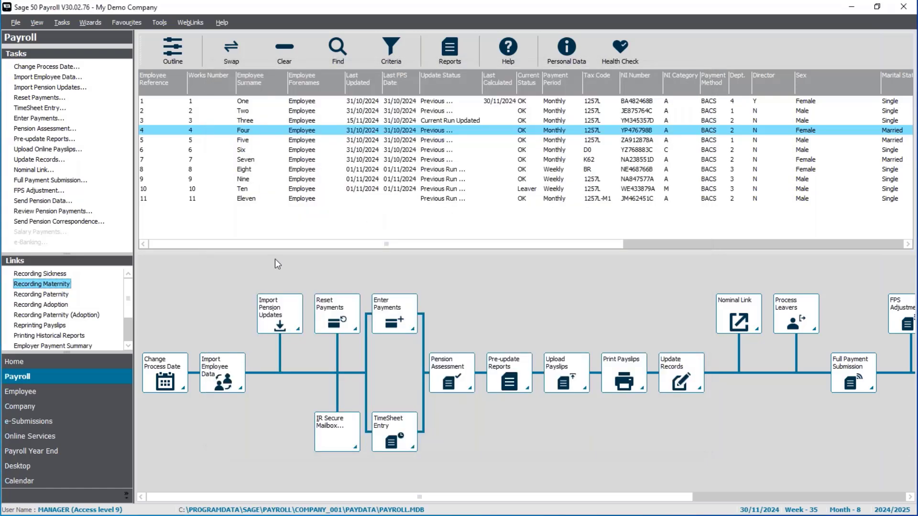
Open payment entry for employee 4 without checking for legislation updates and review the payment summary
{"action": "left_click", "coordinate": [35, 119]}
{"action": "left_click", "coordinate": [548, 311]}
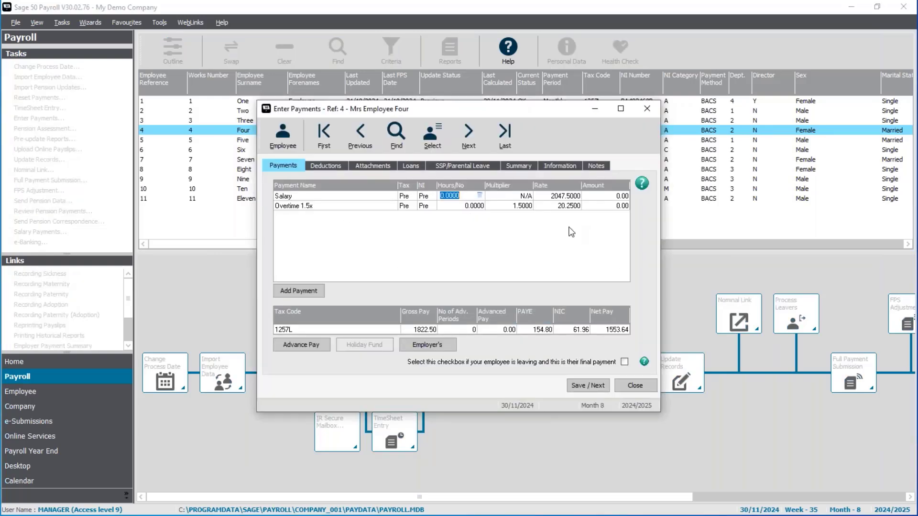
{"action": "left_click", "coordinate": [519, 165]}
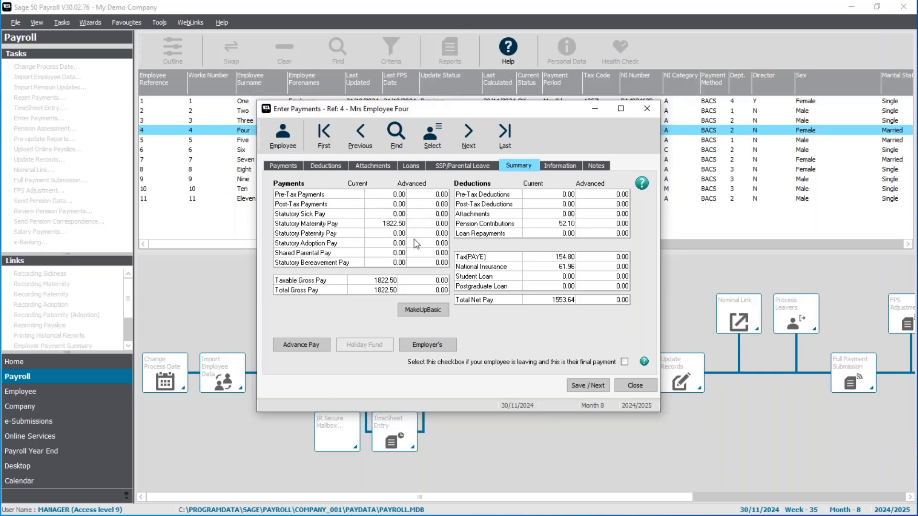
Mark this as employee 4's final payment, acknowledge the notices and review the Statutory Maternity Pay details without changes
{"action": "left_click", "coordinate": [624, 362]}
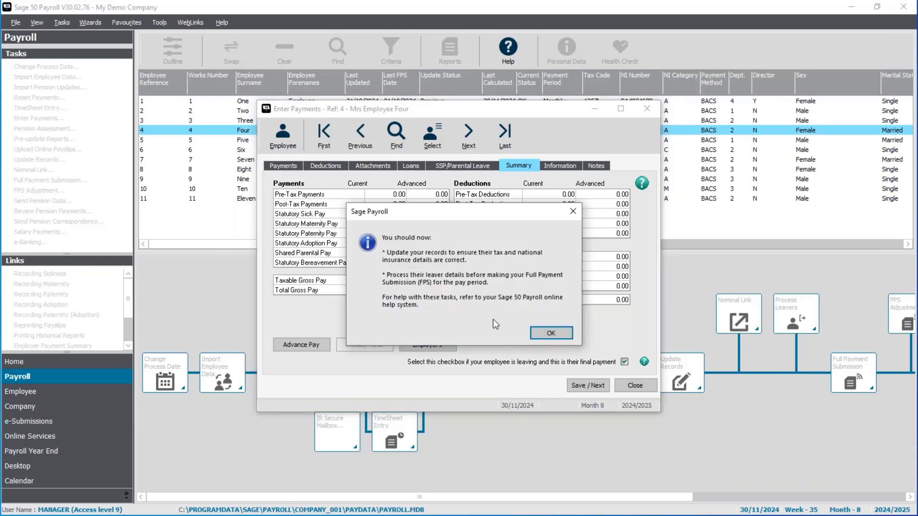
{"action": "left_click", "coordinate": [550, 333]}
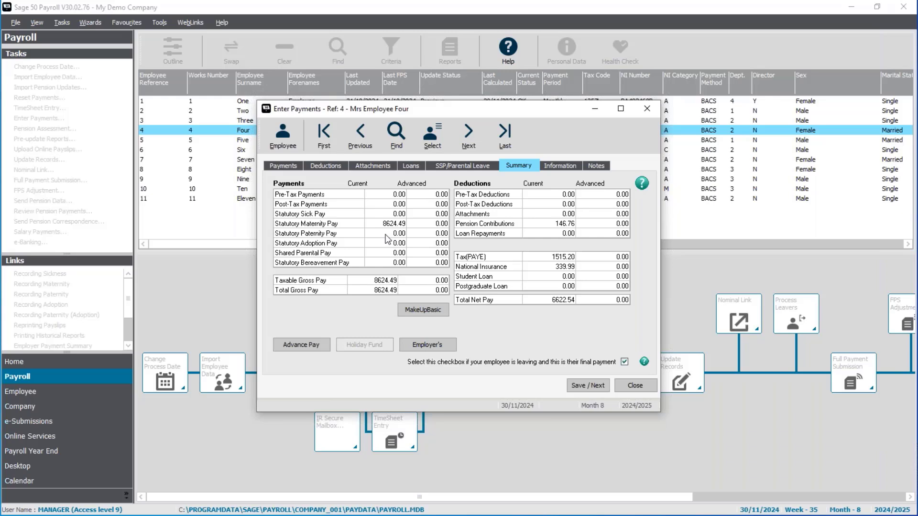
{"action": "left_click", "coordinate": [398, 225]}
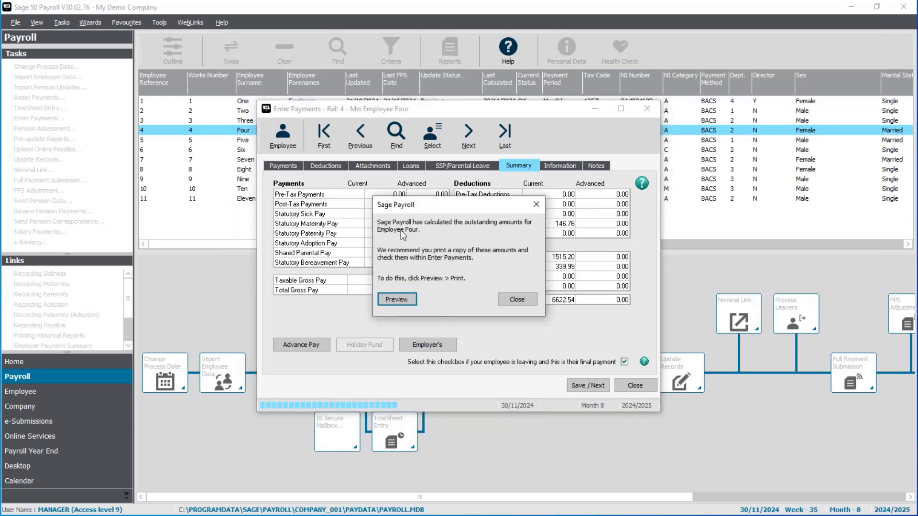
{"action": "left_click", "coordinate": [519, 299]}
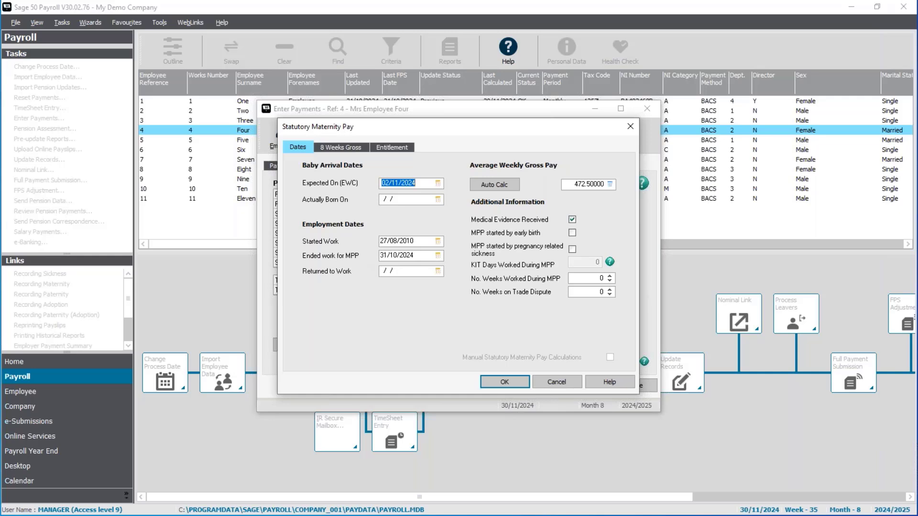
{"action": "left_click", "coordinate": [549, 382]}
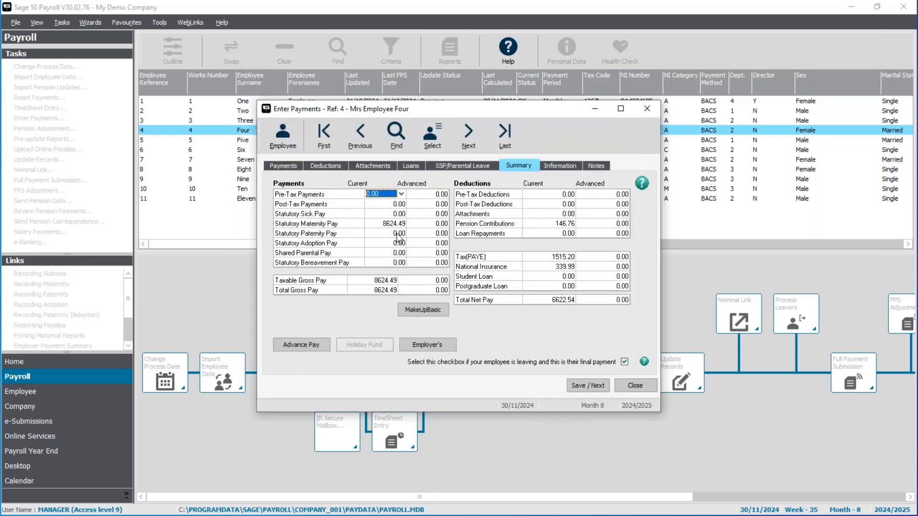
Save employee 4's final payment, preview the report of additional payments included in final pay, and close payment entry
{"action": "left_click", "coordinate": [594, 387]}
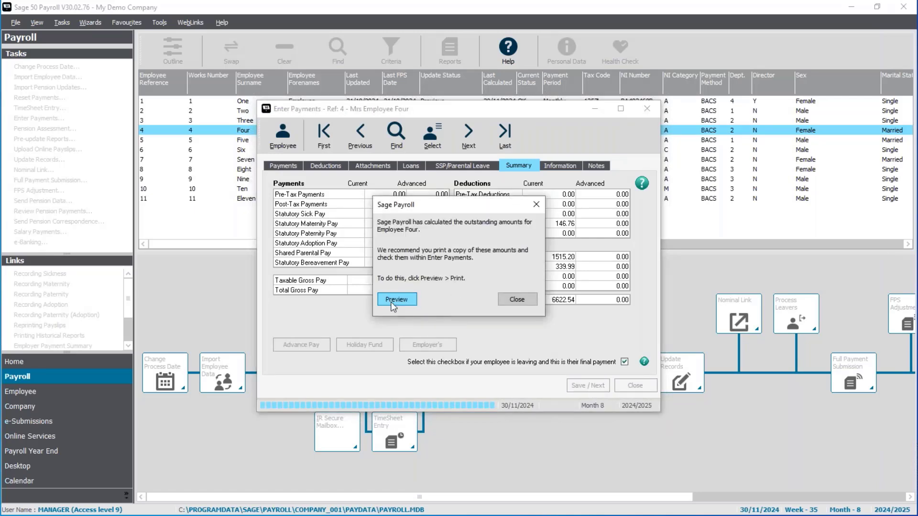
{"action": "left_click", "coordinate": [393, 301]}
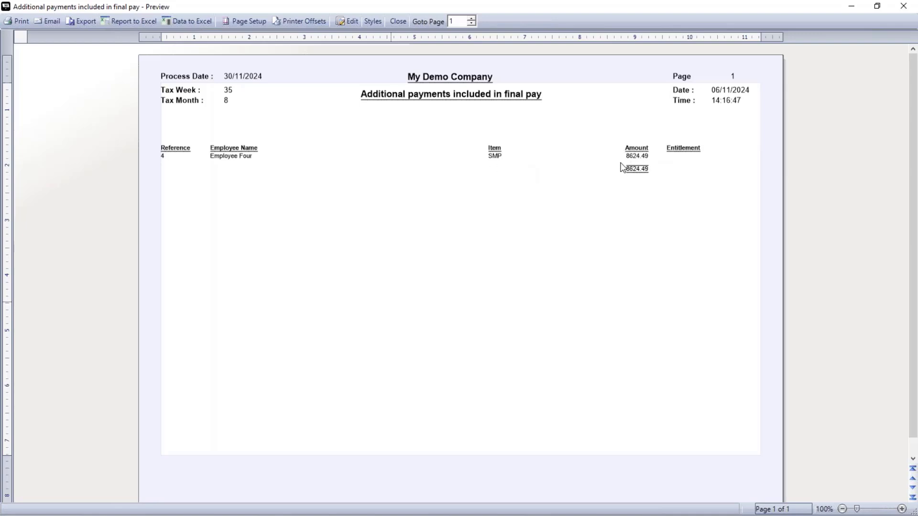
{"action": "left_click", "coordinate": [406, 21]}
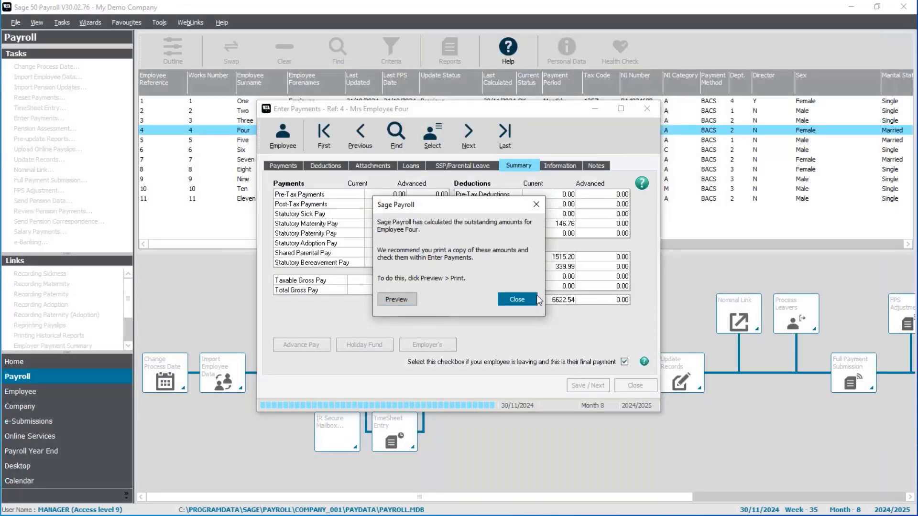
{"action": "left_click", "coordinate": [517, 299]}
{"action": "left_click", "coordinate": [635, 385]}
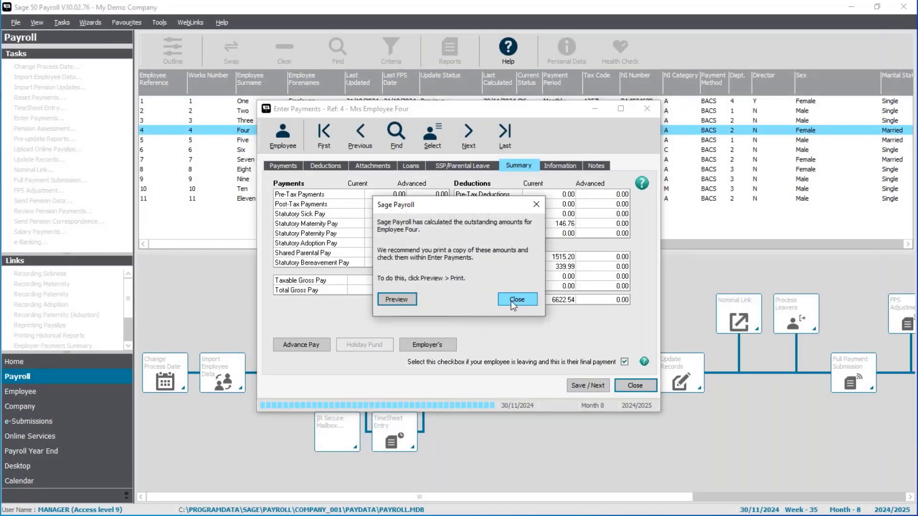
{"action": "left_click", "coordinate": [516, 299]}
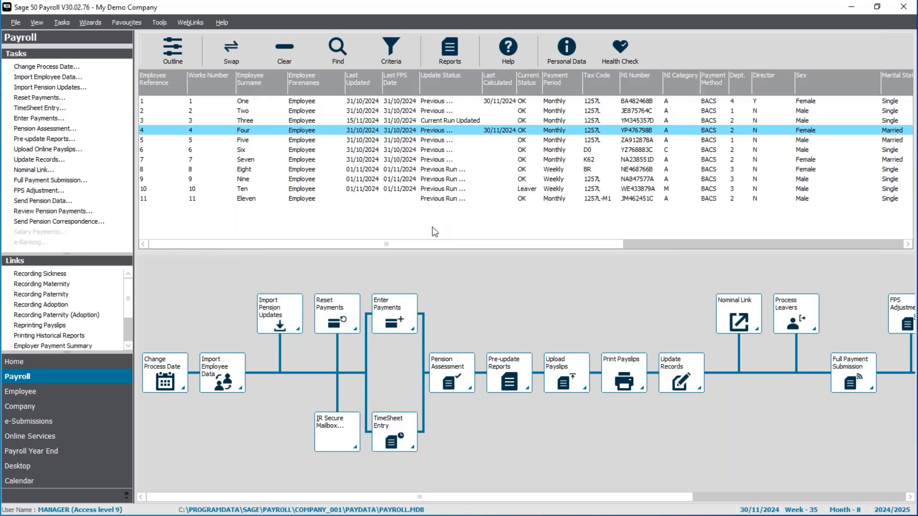
Select all employees except the weekly-paid employees 8, 9 and 10
{"action": "left_click", "coordinate": [282, 51]}
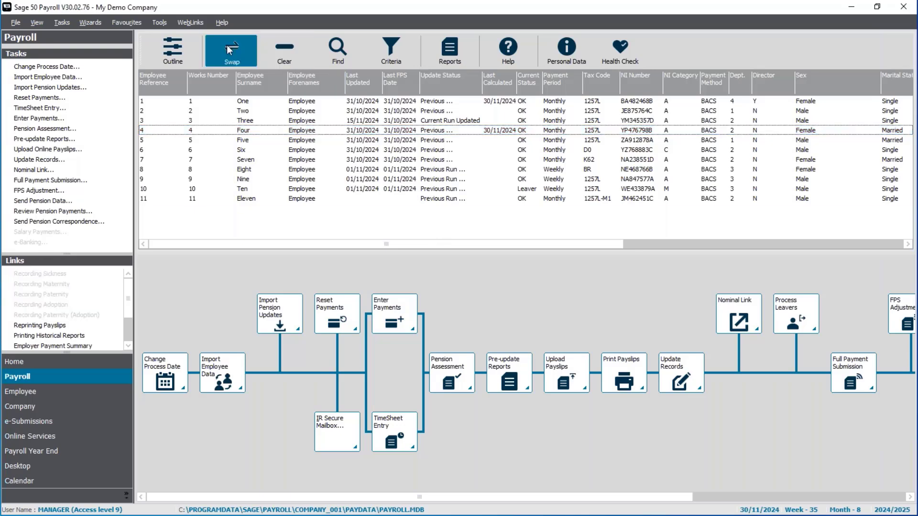
{"action": "left_click", "coordinate": [231, 52]}
{"action": "left_click_drag", "start_coordinate": [425, 170], "coordinate": [426, 190]}
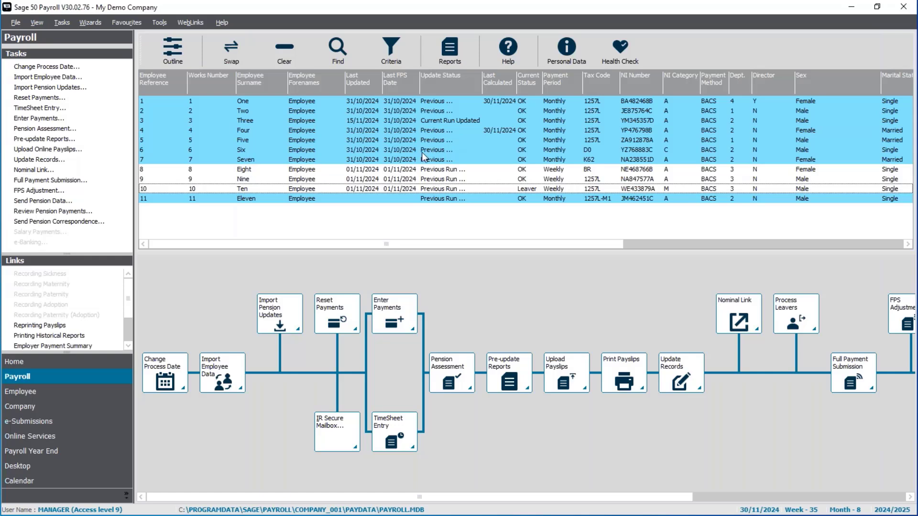
Update the selected monthly employees' records, deselecting ineligible employees and checking for legislation updates, and clear the selection
{"action": "left_click", "coordinate": [40, 160]}
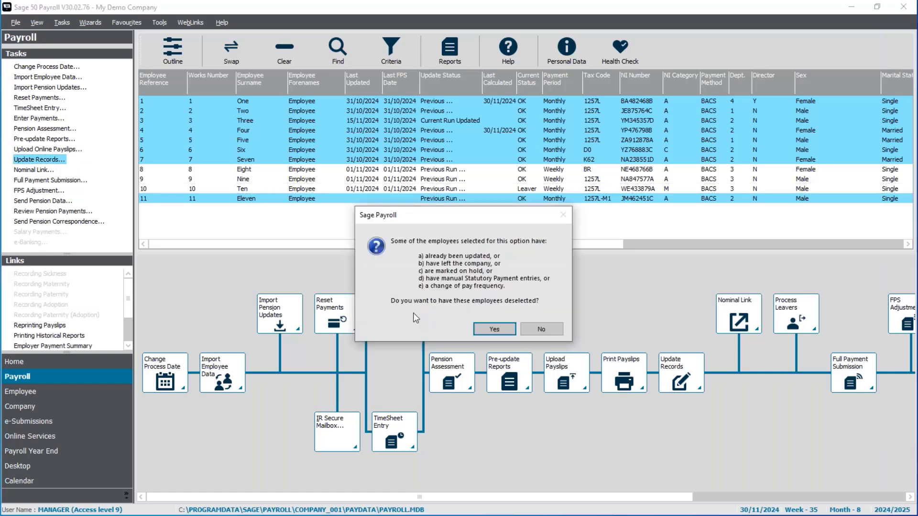
{"action": "left_click", "coordinate": [495, 330]}
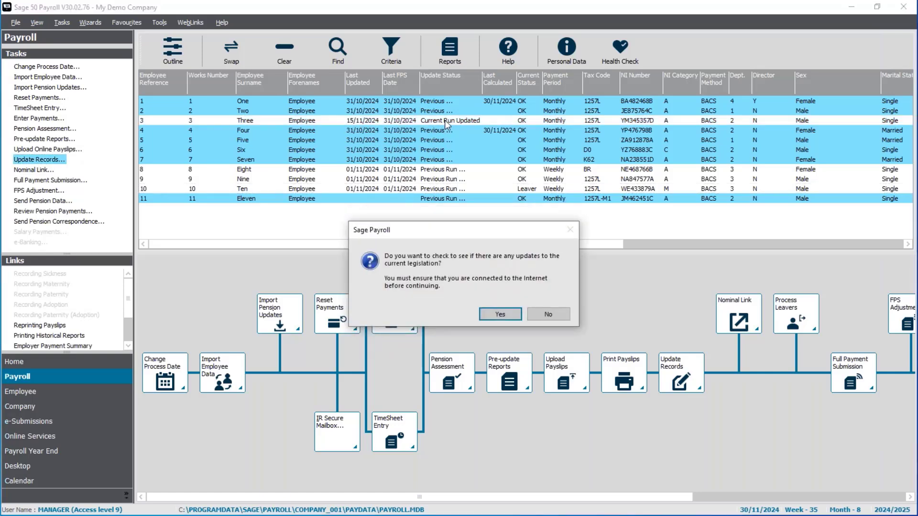
{"action": "left_click", "coordinate": [499, 314]}
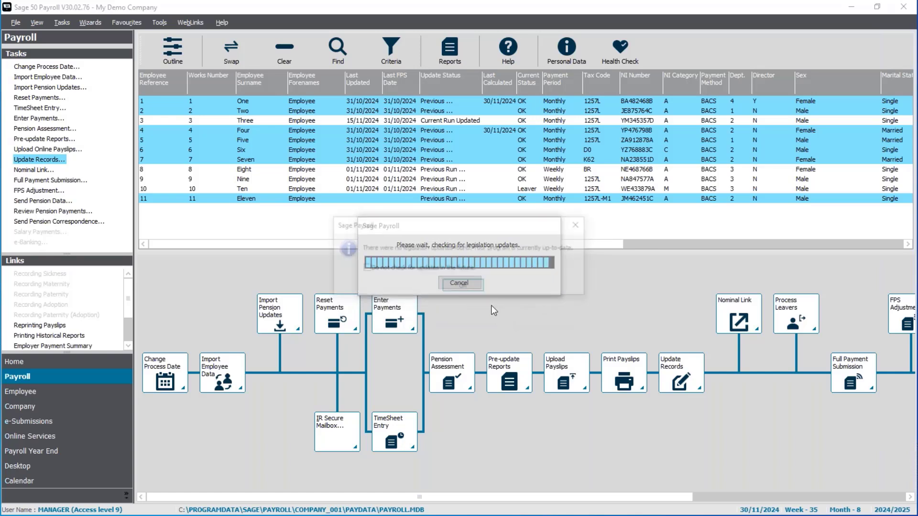
{"action": "left_click", "coordinate": [454, 287]}
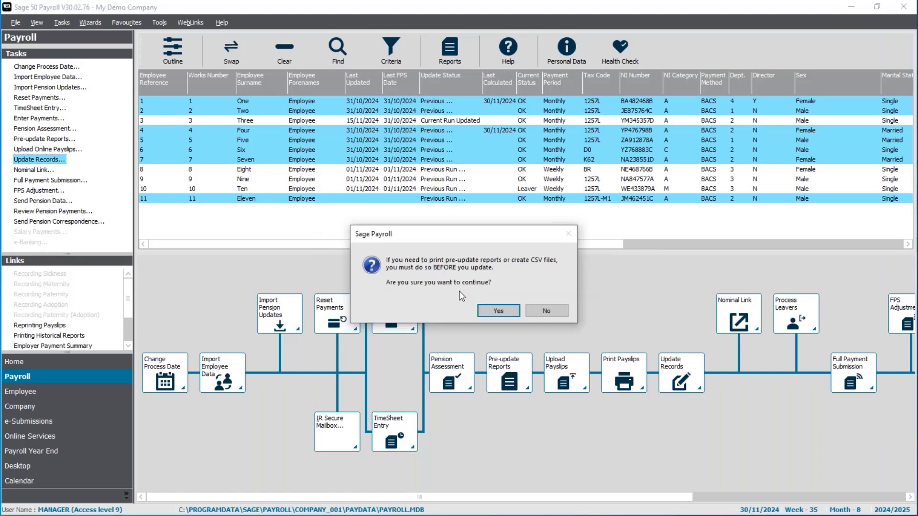
{"action": "left_click", "coordinate": [495, 311]}
{"action": "left_click", "coordinate": [515, 354]}
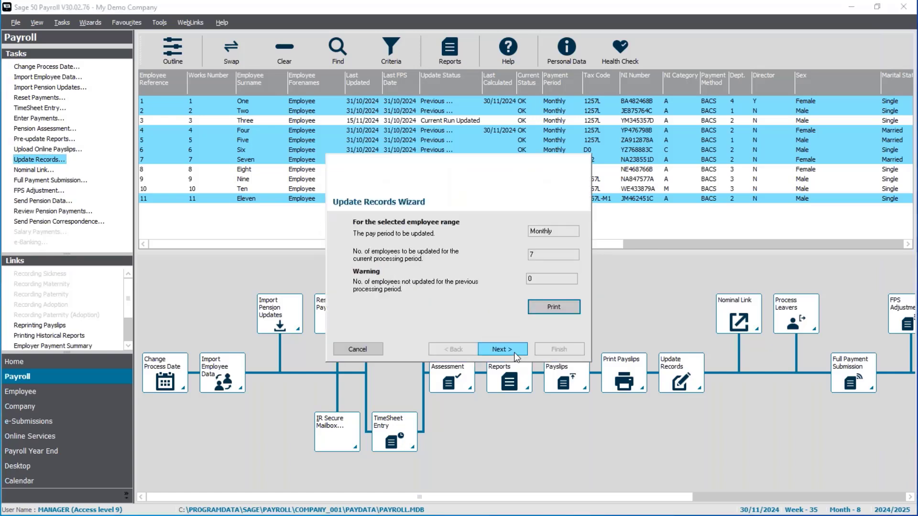
{"action": "left_click", "coordinate": [514, 354]}
{"action": "left_click", "coordinate": [554, 348]}
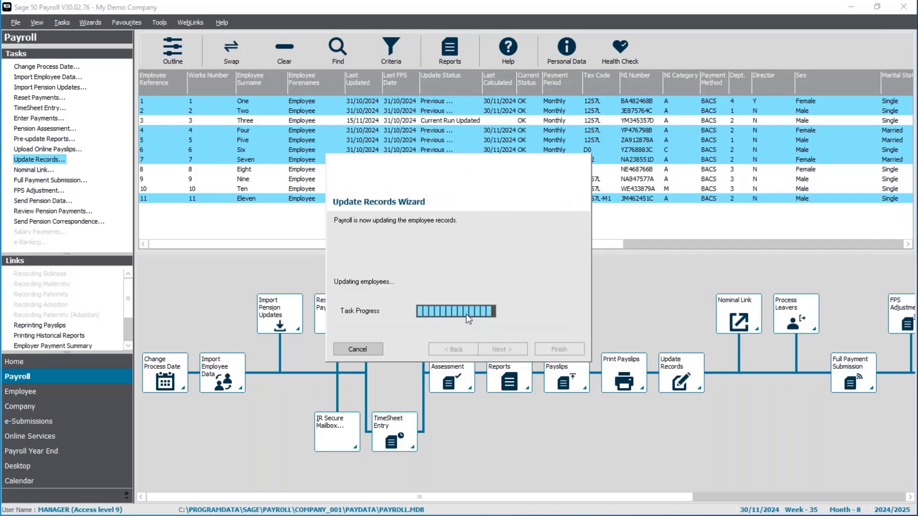
{"action": "left_click", "coordinate": [546, 309]}
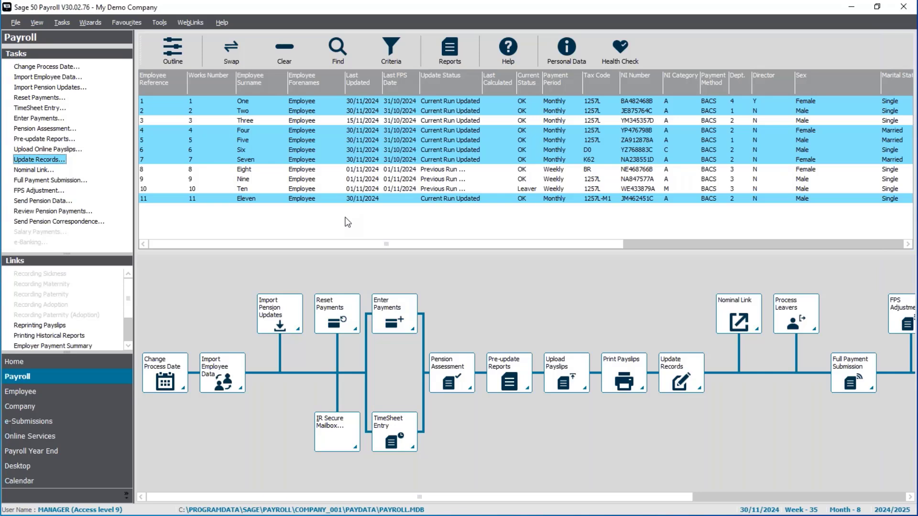
{"action": "left_click", "coordinate": [287, 50]}
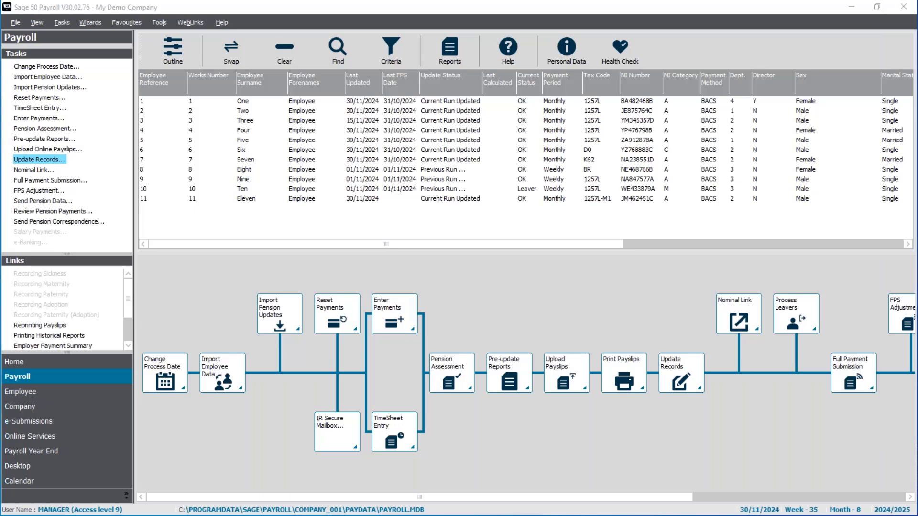
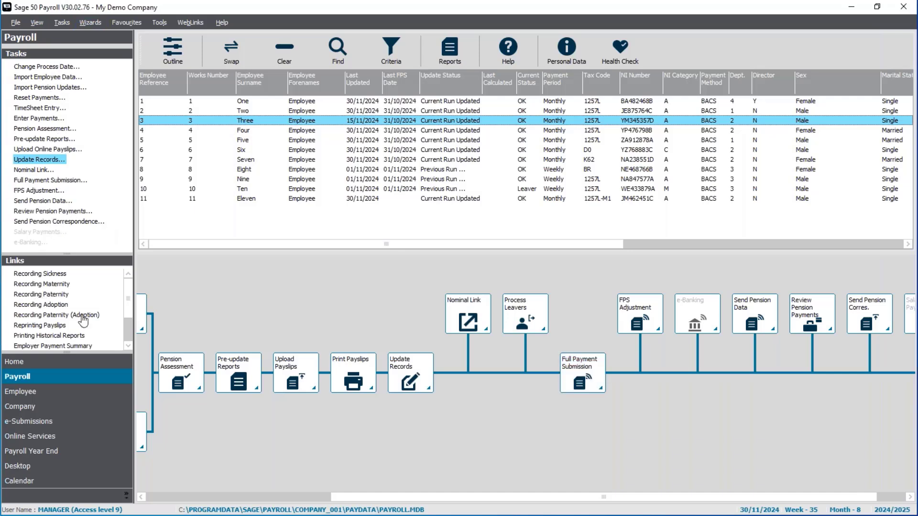
{"action": "scroll", "coordinate": [128, 347], "scroll_direction": "down", "scroll_amount": 3}
{"action": "left_click", "coordinate": [128, 346]}
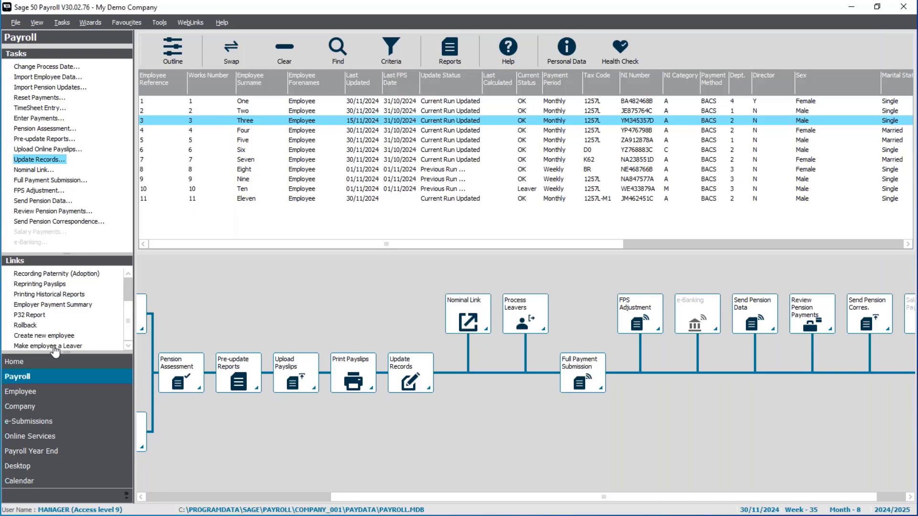
{"action": "left_click", "coordinate": [72, 396]}
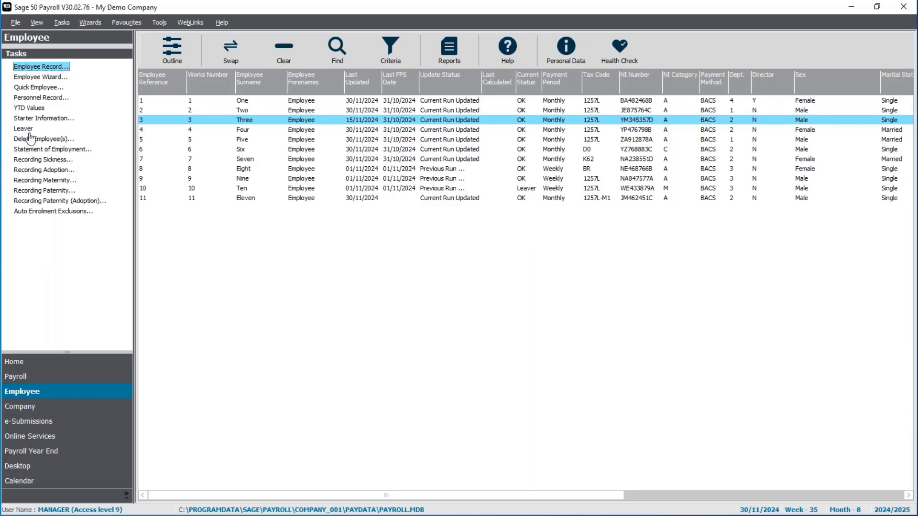
{"action": "left_click", "coordinate": [29, 451]}
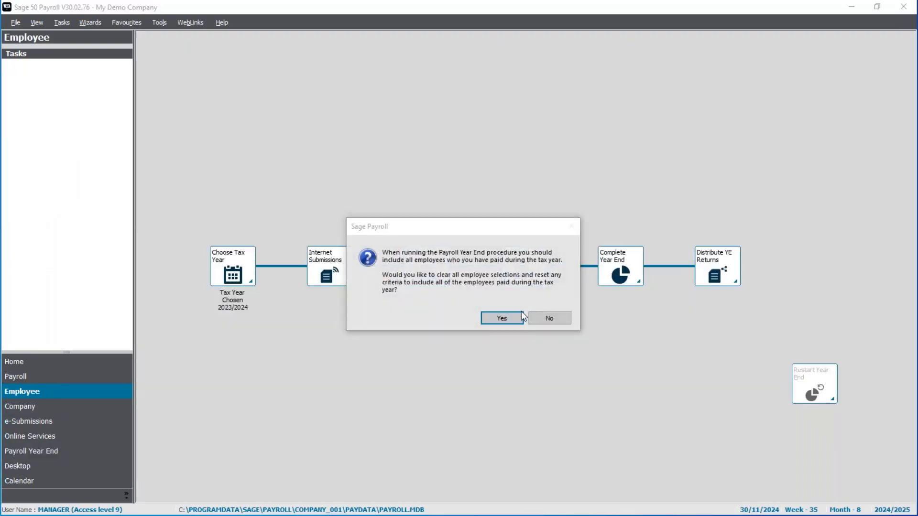
{"action": "left_click", "coordinate": [524, 315]}
{"action": "left_click", "coordinate": [64, 378]}
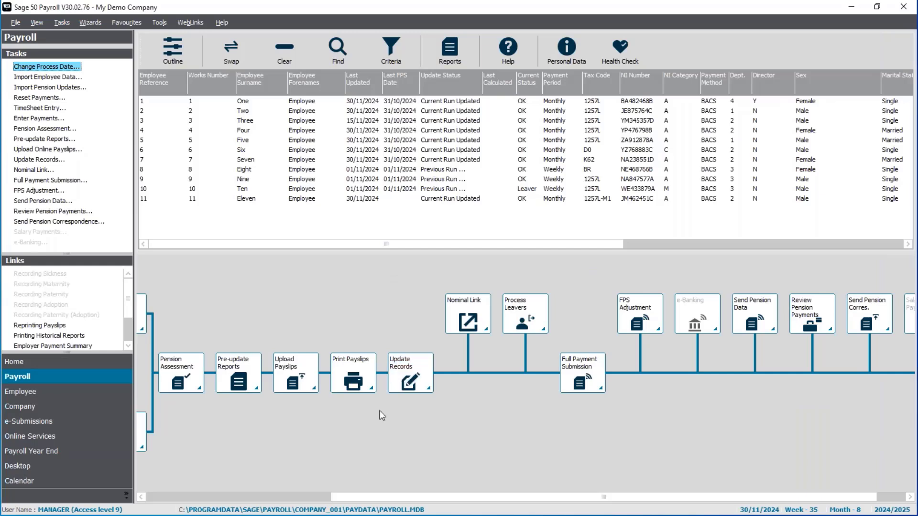
Start the Leaver Wizard for employee 3 and set the leaving date to 15/11/2024
{"action": "left_click_drag", "start_coordinate": [400, 500], "coordinate": [217, 482]}
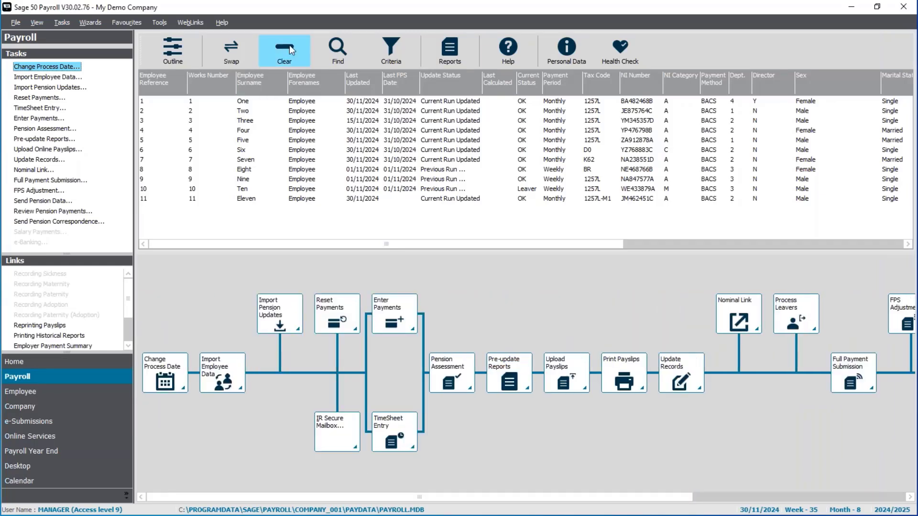
{"action": "left_click", "coordinate": [306, 121]}
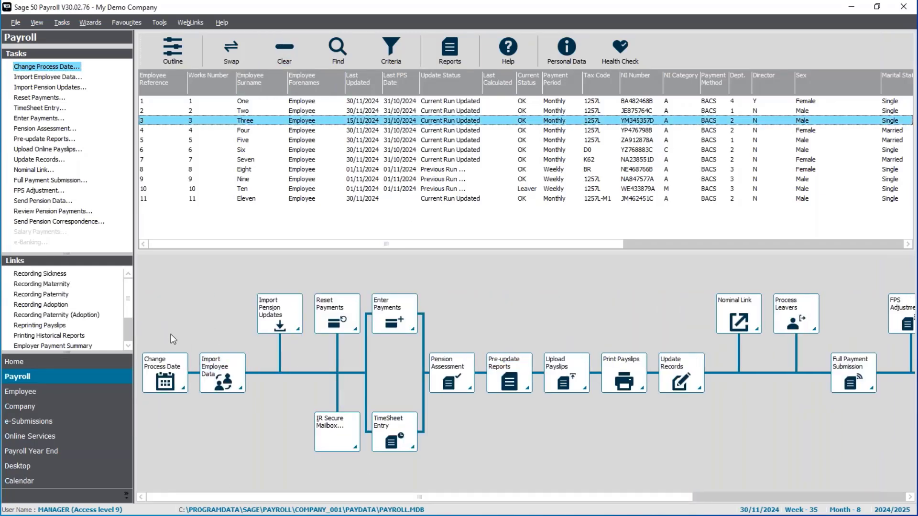
{"action": "left_click", "coordinate": [790, 313]}
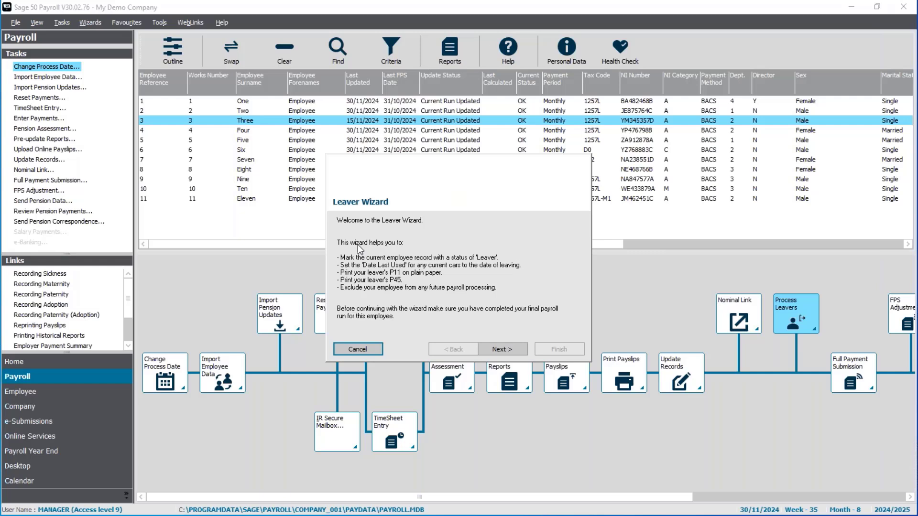
{"action": "left_click", "coordinate": [496, 349]}
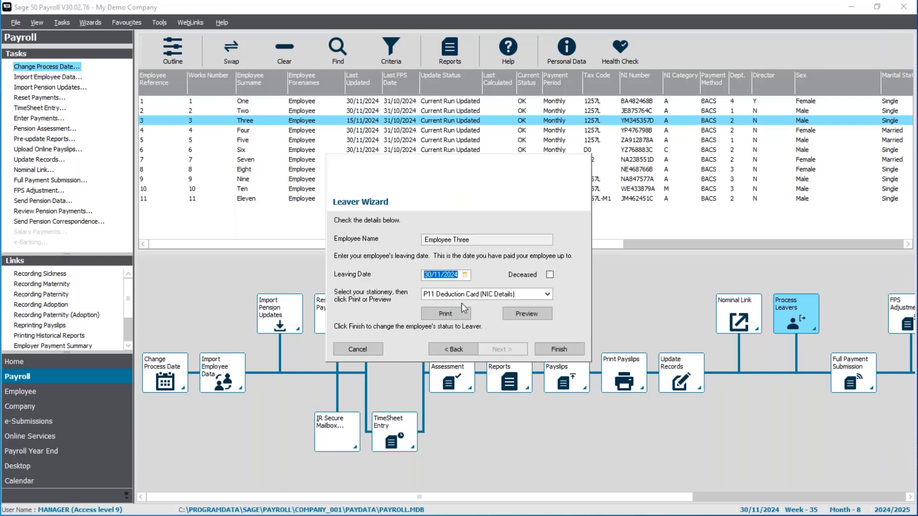
{"action": "left_click", "coordinate": [465, 275]}
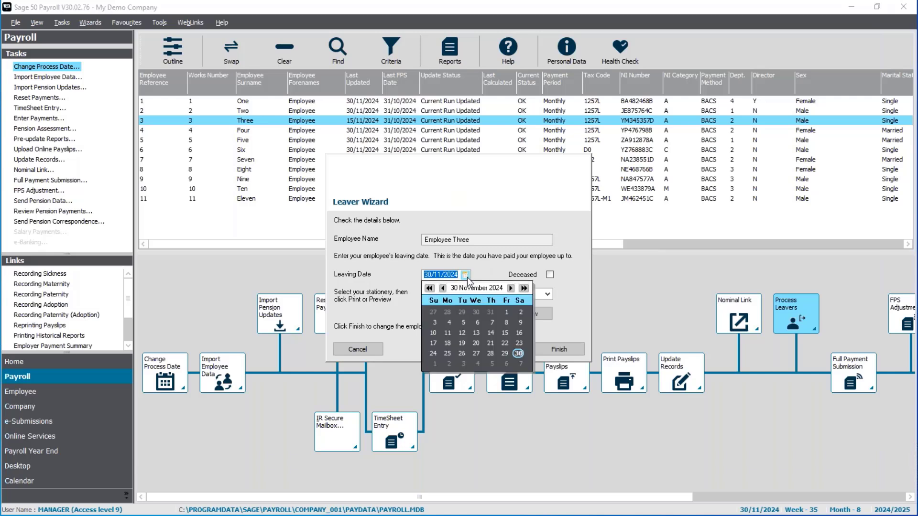
{"action": "left_click", "coordinate": [505, 332]}
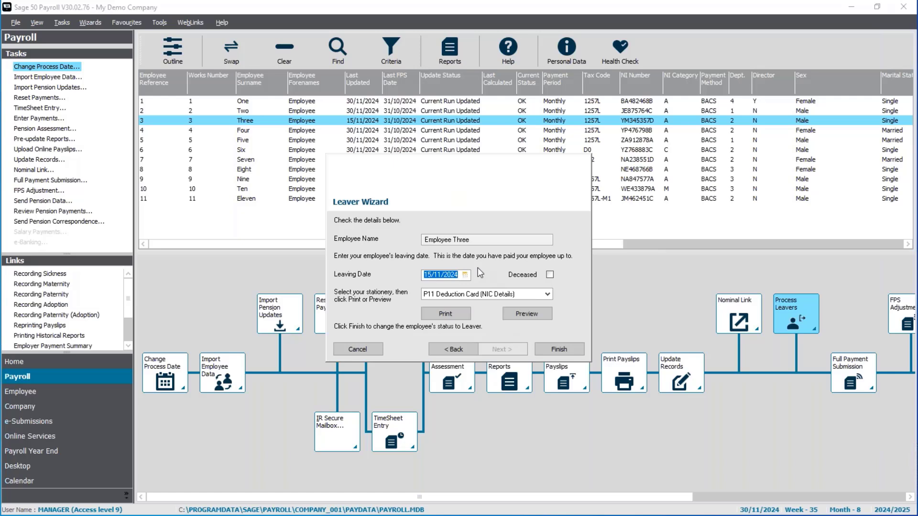
Choose the P45 - Plain paper (for eSubmissions) stationery and preview employee 3's P45
{"action": "left_click", "coordinate": [509, 295]}
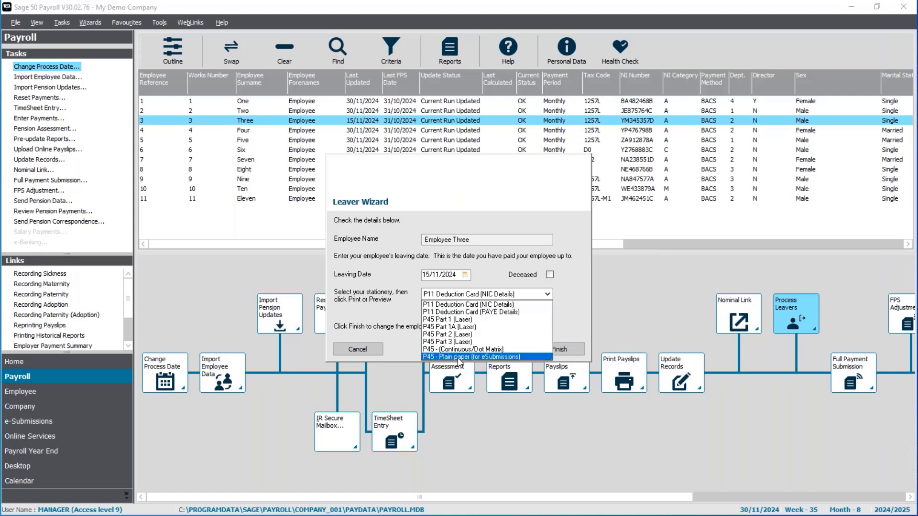
{"action": "left_click", "coordinate": [521, 358]}
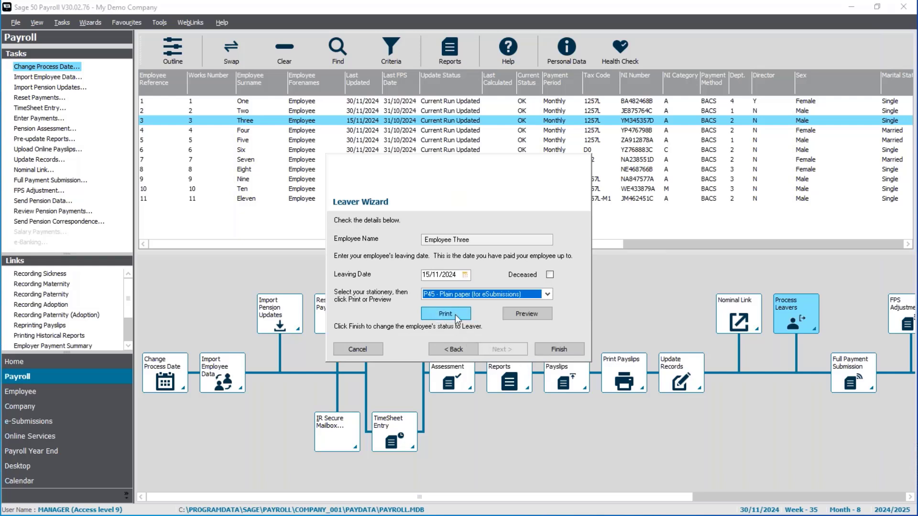
{"action": "left_click", "coordinate": [525, 313]}
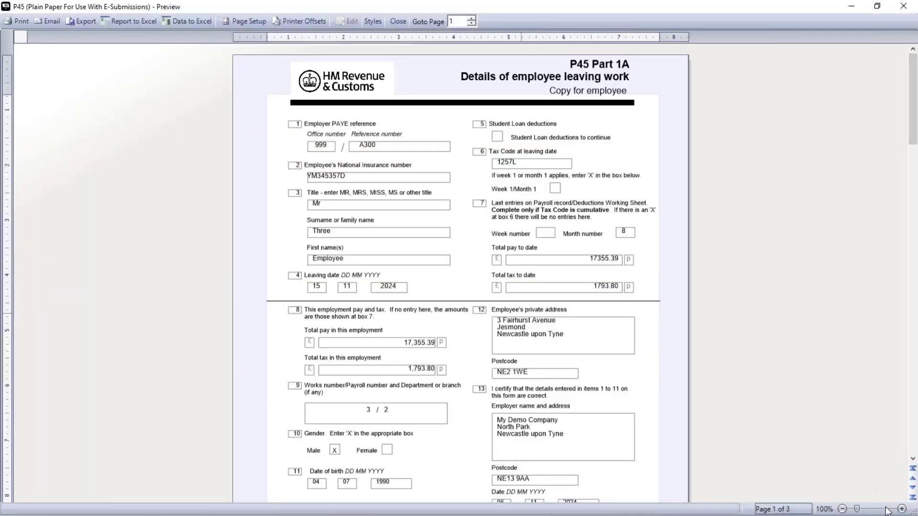
Examine Parts 1A, 2 and 3 of employee 3's P45 at a larger zoom and close the preview
{"action": "left_click", "coordinate": [902, 509]}
{"action": "left_click", "coordinate": [902, 509]}
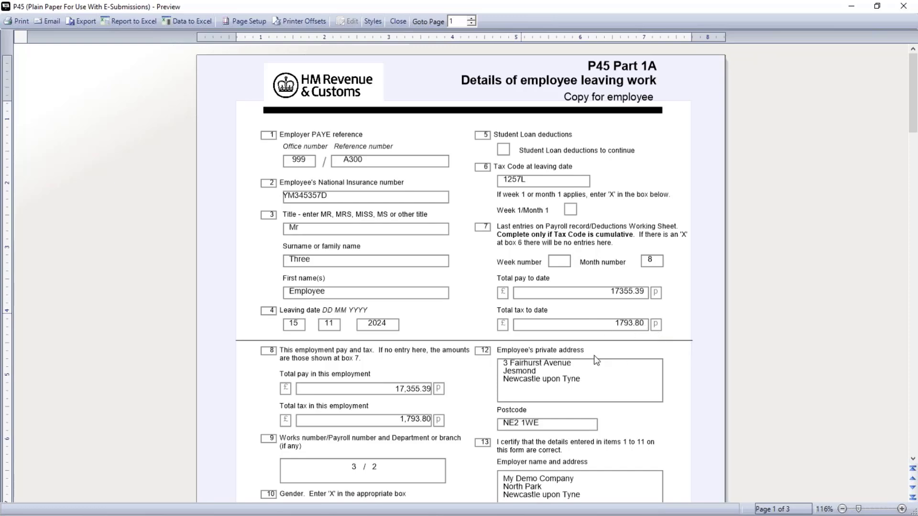
{"action": "scroll", "coordinate": [596, 360], "scroll_direction": "down", "scroll_amount": 10}
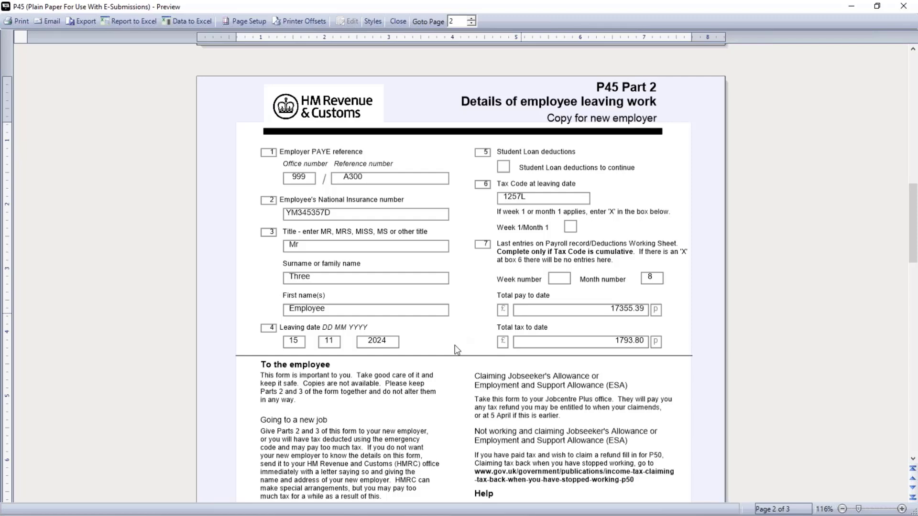
{"action": "scroll", "coordinate": [456, 350], "scroll_direction": "down", "scroll_amount": 10}
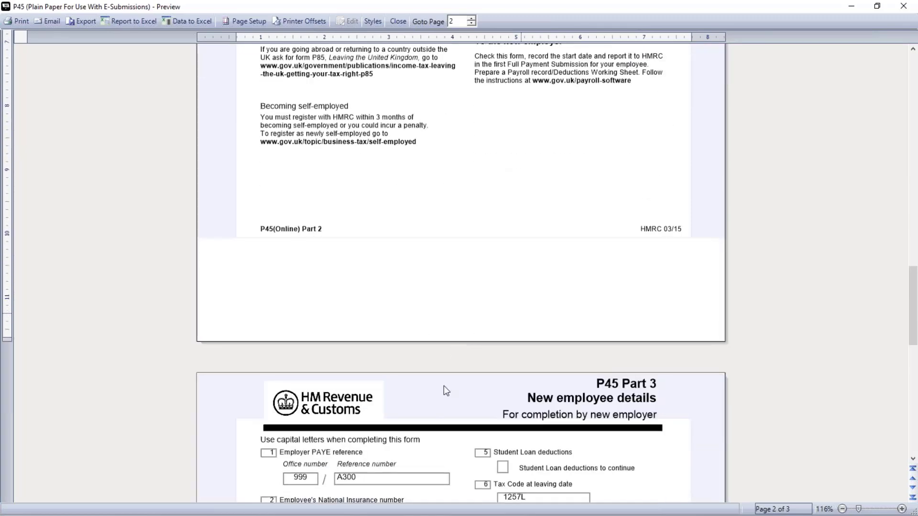
{"action": "scroll", "coordinate": [443, 389], "scroll_direction": "down", "scroll_amount": 9}
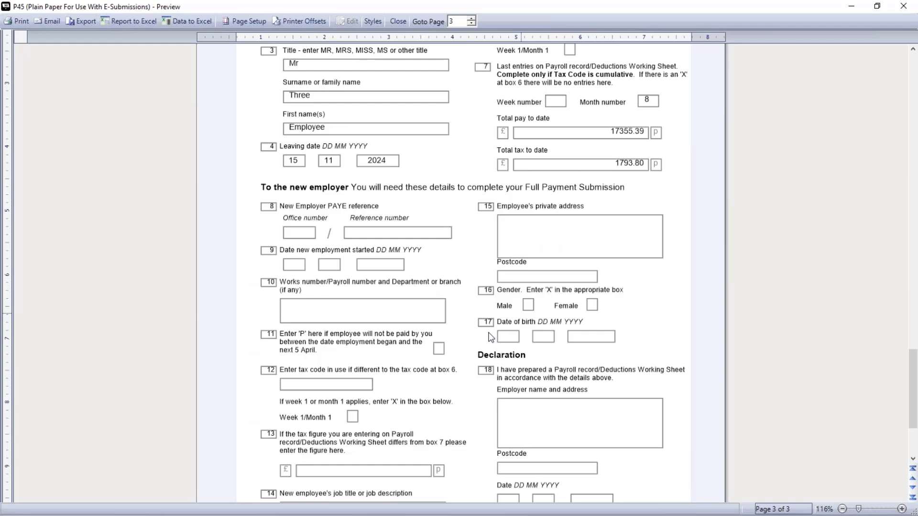
{"action": "scroll", "coordinate": [488, 334], "scroll_direction": "up", "scroll_amount": 2}
{"action": "scroll", "coordinate": [488, 335], "scroll_direction": "up", "scroll_amount": 2}
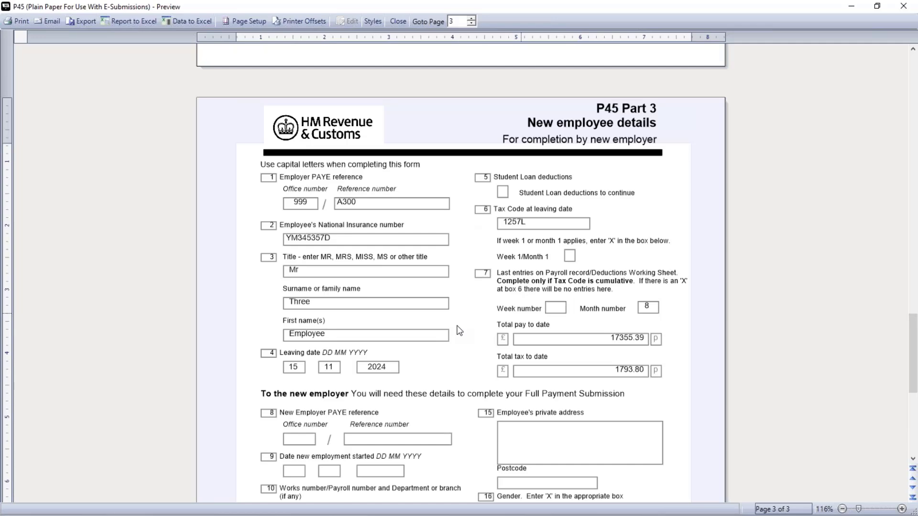
{"action": "scroll", "coordinate": [460, 309], "scroll_direction": "up", "scroll_amount": 6}
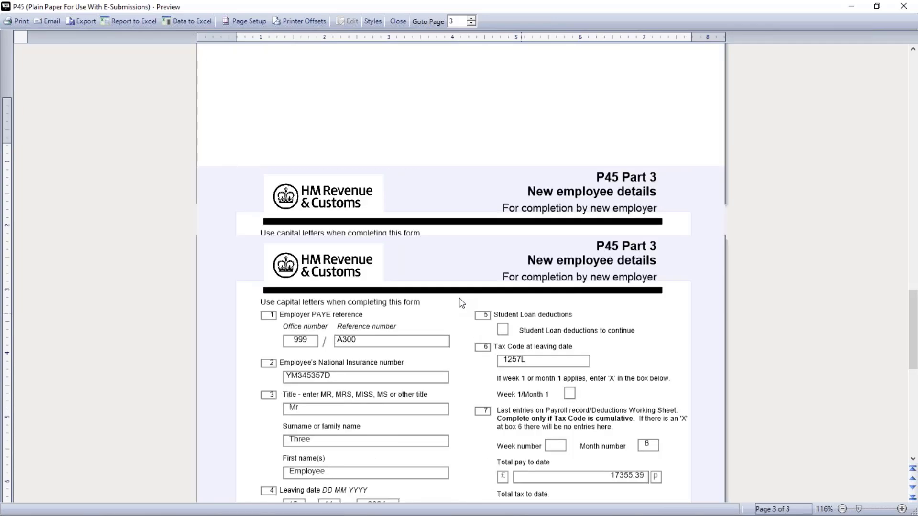
{"action": "scroll", "coordinate": [481, 189], "scroll_direction": "up", "scroll_amount": 15}
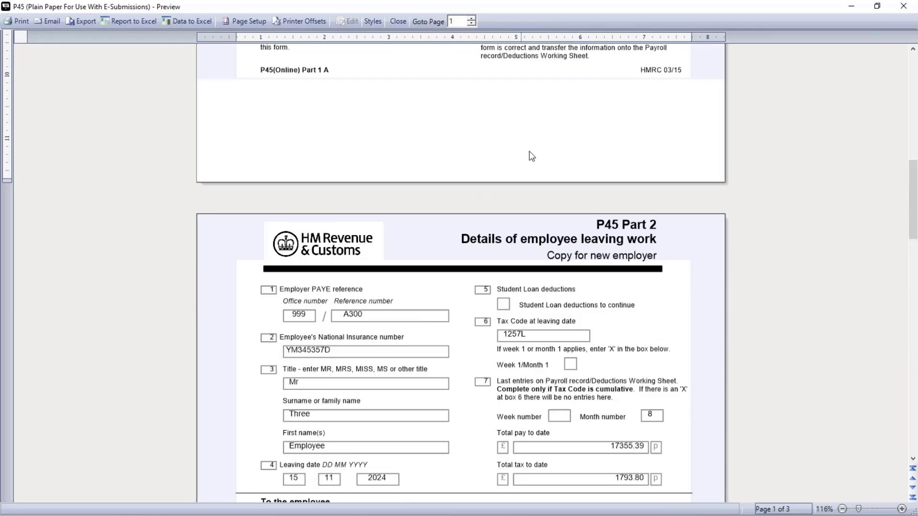
{"action": "scroll", "coordinate": [528, 154], "scroll_direction": "up", "scroll_amount": 9}
{"action": "scroll", "coordinate": [528, 163], "scroll_direction": "up", "scroll_amount": 6}
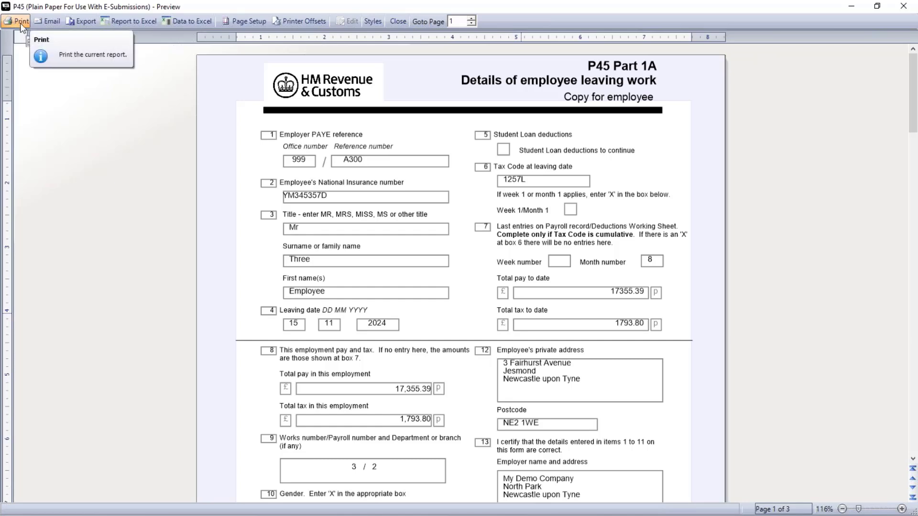
{"action": "left_click", "coordinate": [398, 21]}
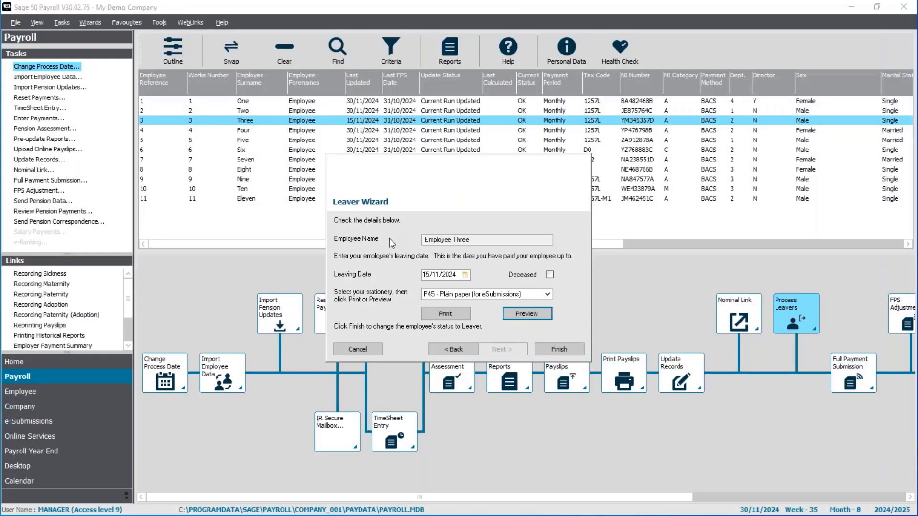
Finish marking employee 3 as a leaver, acknowledge the notice, and check the leave date and status in the employment details
{"action": "left_click", "coordinate": [561, 348]}
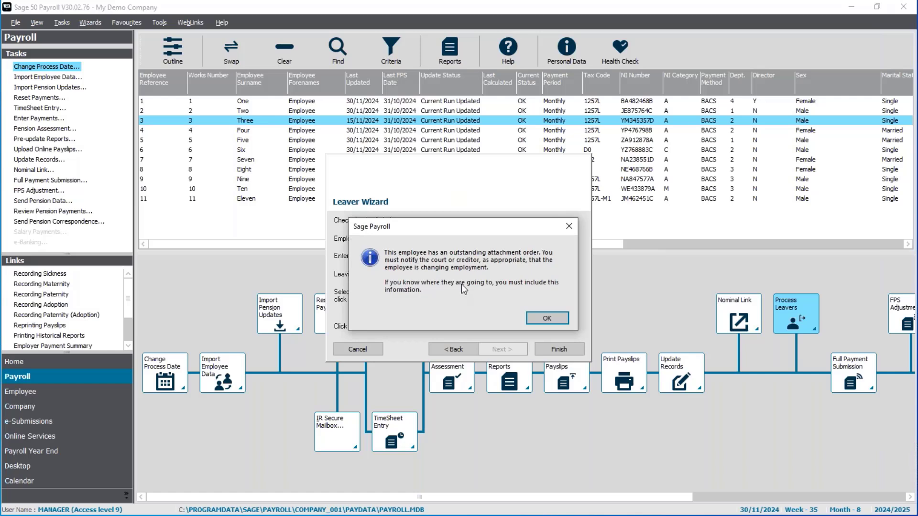
{"action": "left_click", "coordinate": [547, 319]}
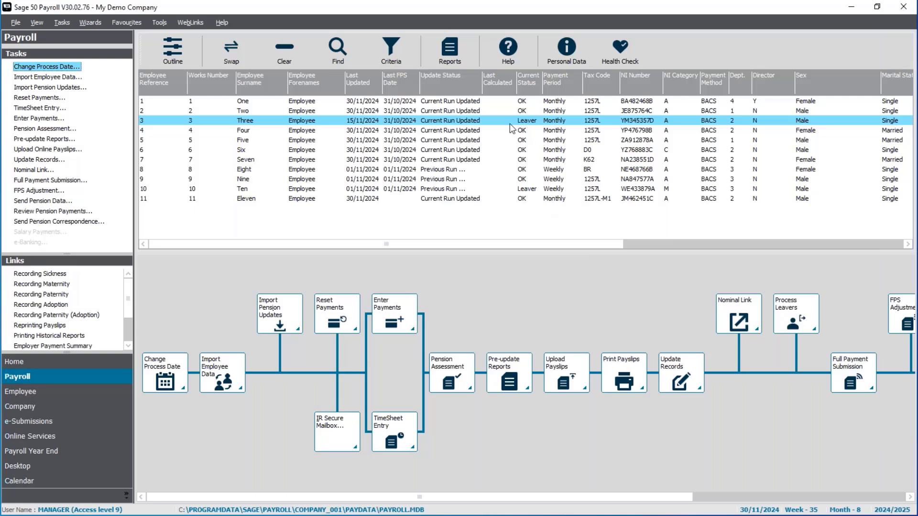
{"action": "right_click", "coordinate": [495, 121]}
{"action": "left_click", "coordinate": [503, 150]}
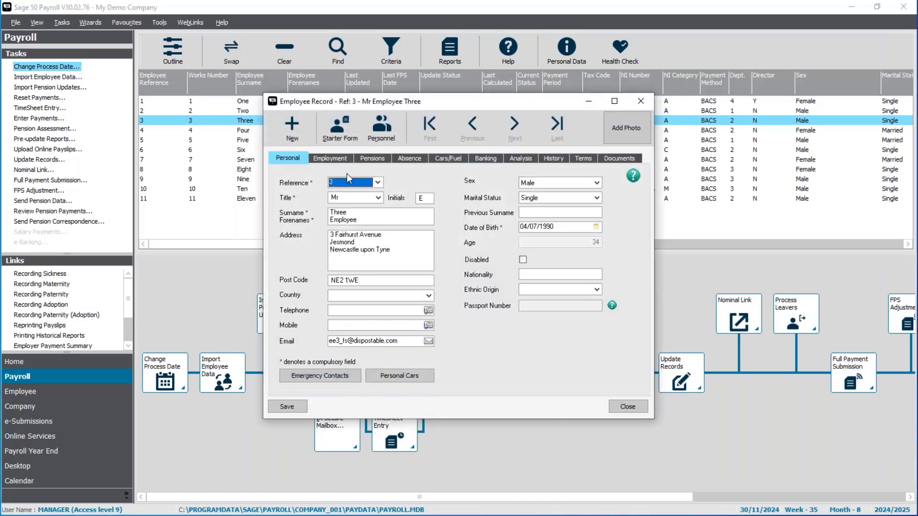
{"action": "left_click", "coordinate": [326, 156]}
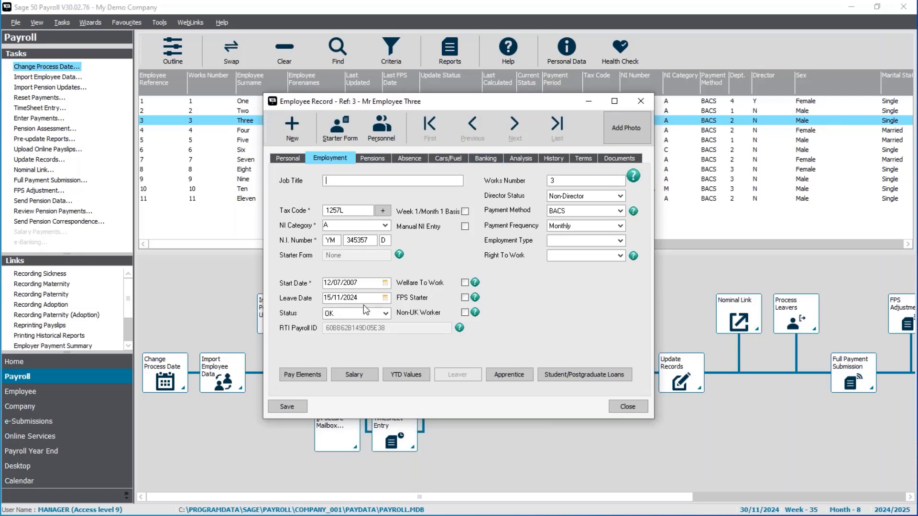
{"action": "left_click", "coordinate": [631, 409]}
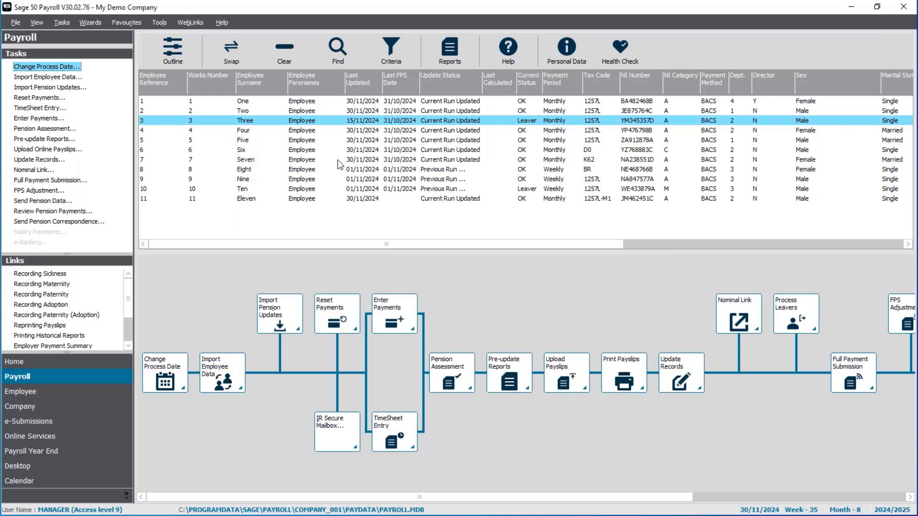
Select employees 1 and 4 together and start the Leaver Wizard for them, continuing to the leaving details
{"action": "left_click", "coordinate": [352, 101]}
{"action": "left_click", "coordinate": [337, 133], "text": "ctrl"}
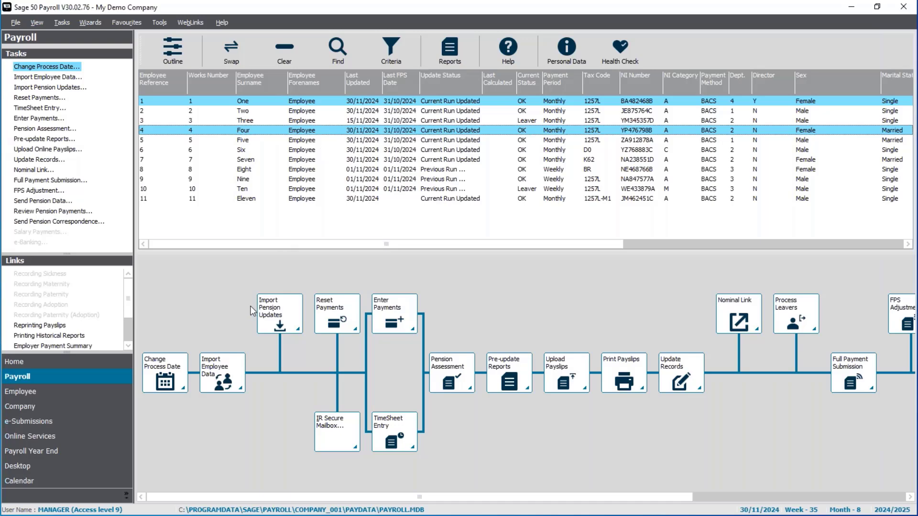
{"action": "left_click", "coordinate": [48, 396]}
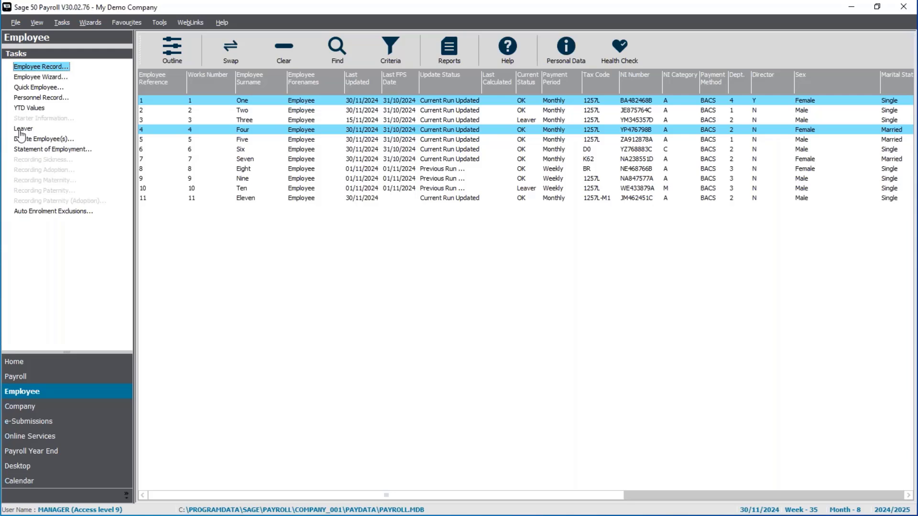
{"action": "left_click", "coordinate": [22, 129]}
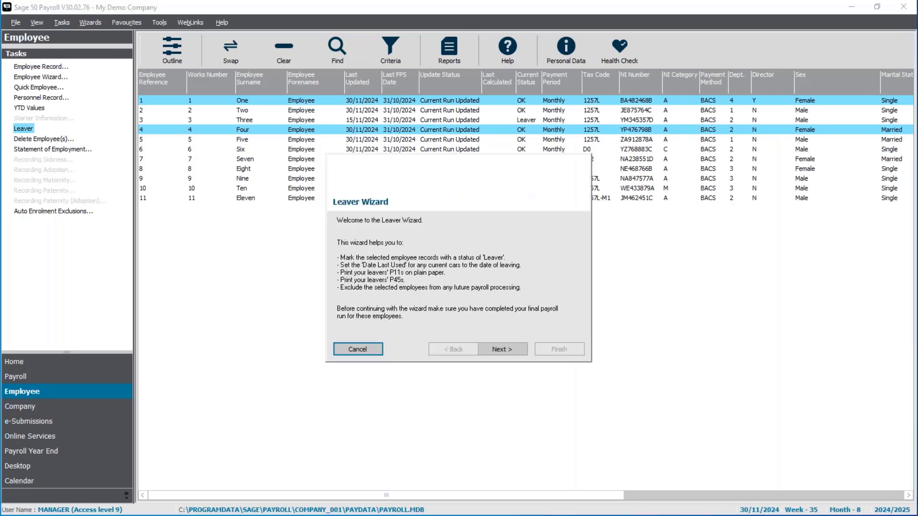
{"action": "left_click", "coordinate": [498, 349]}
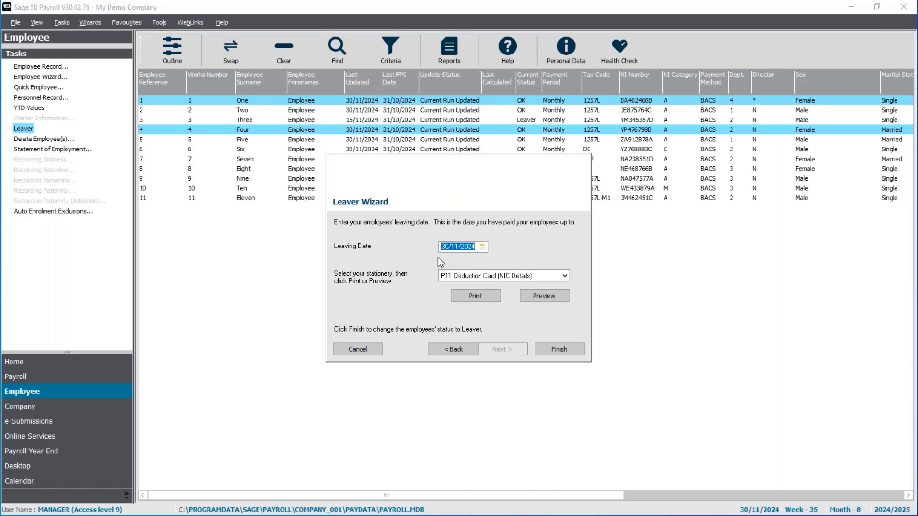
Choose the P45 - Plain paper (for eSubmissions) stationery for employees 1 and 4 and preview their P45s
{"action": "left_click", "coordinate": [564, 275]}
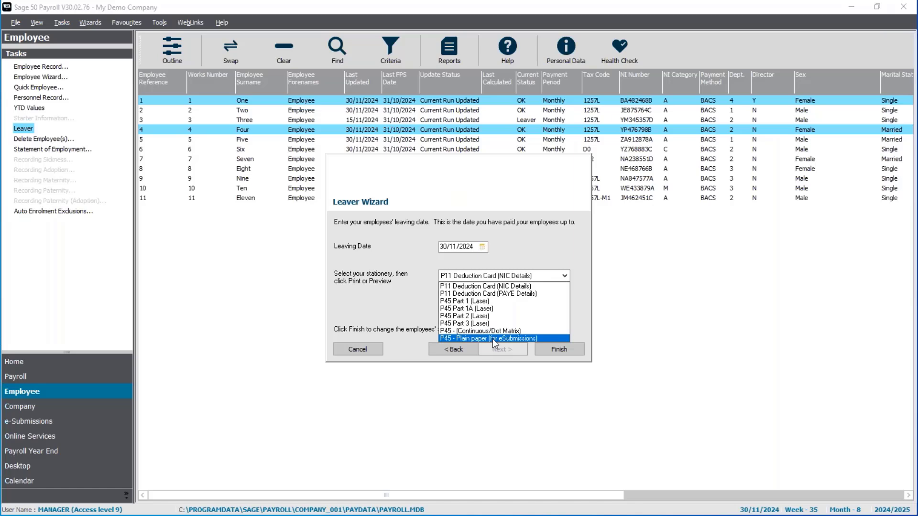
{"action": "left_click", "coordinate": [494, 338]}
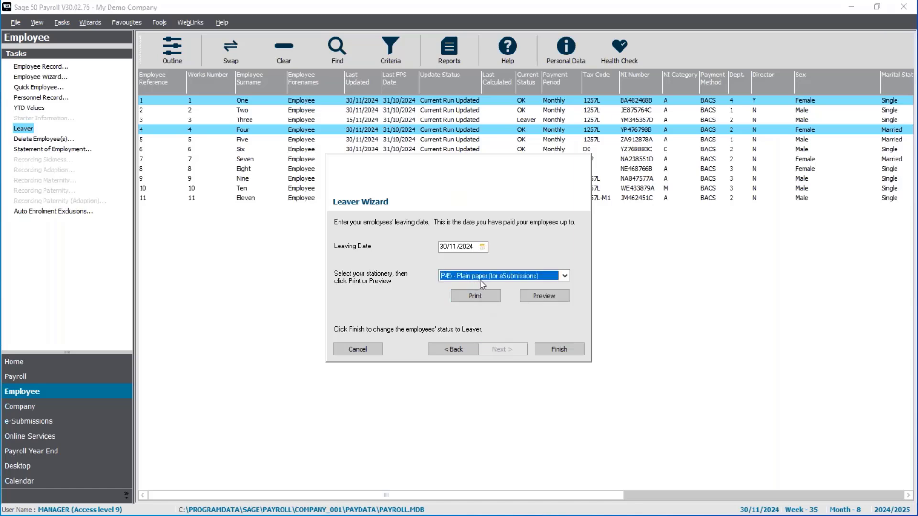
{"action": "left_click", "coordinate": [546, 298]}
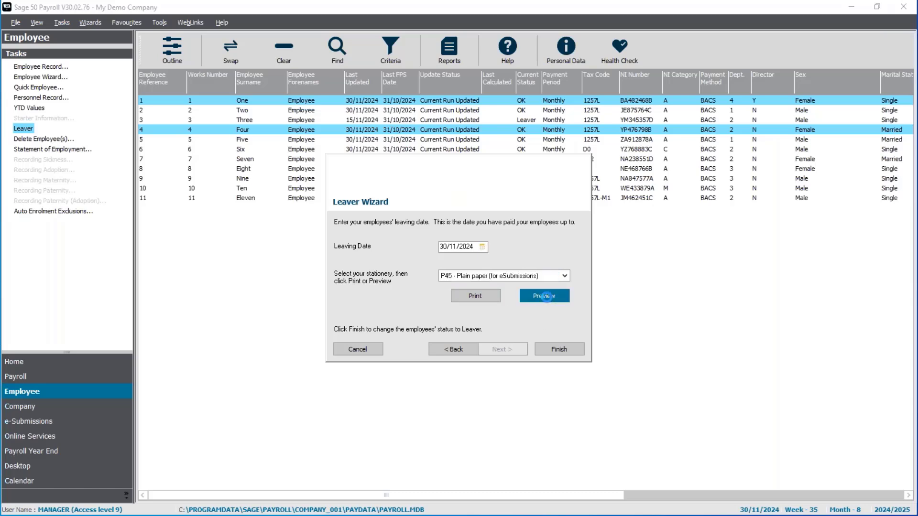
{"action": "left_click", "coordinate": [546, 296]}
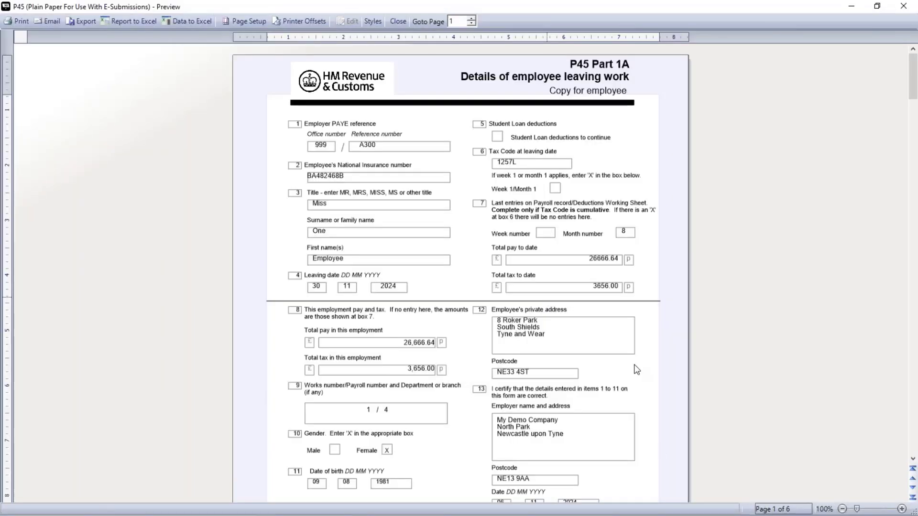
Examine the three parts of employee 1's P45 in the combined preview and close it
{"action": "scroll", "coordinate": [636, 369], "scroll_direction": "down", "scroll_amount": 10}
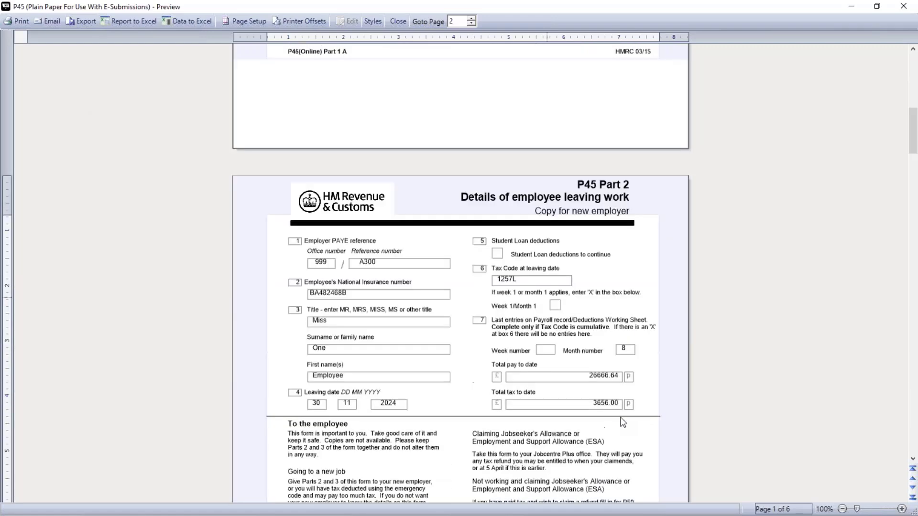
{"action": "scroll", "coordinate": [623, 422], "scroll_direction": "down", "scroll_amount": 8}
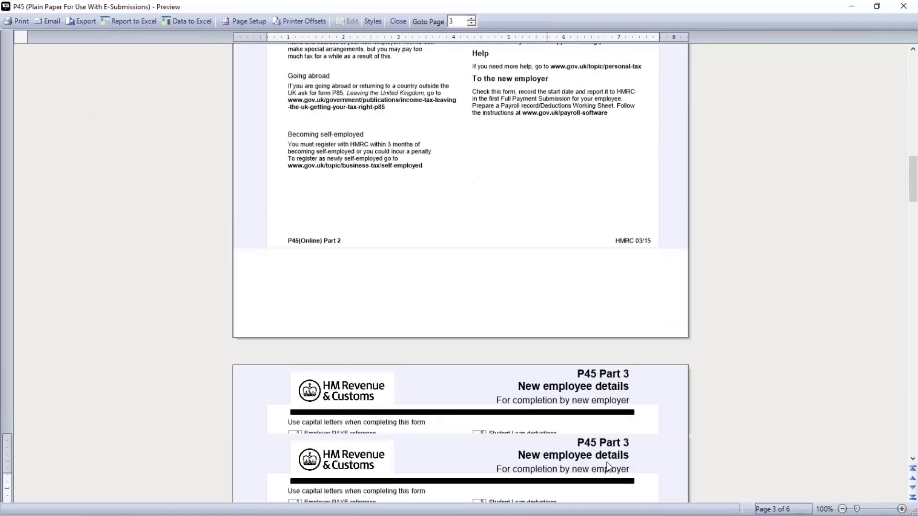
{"action": "scroll", "coordinate": [607, 463], "scroll_direction": "down", "scroll_amount": 9}
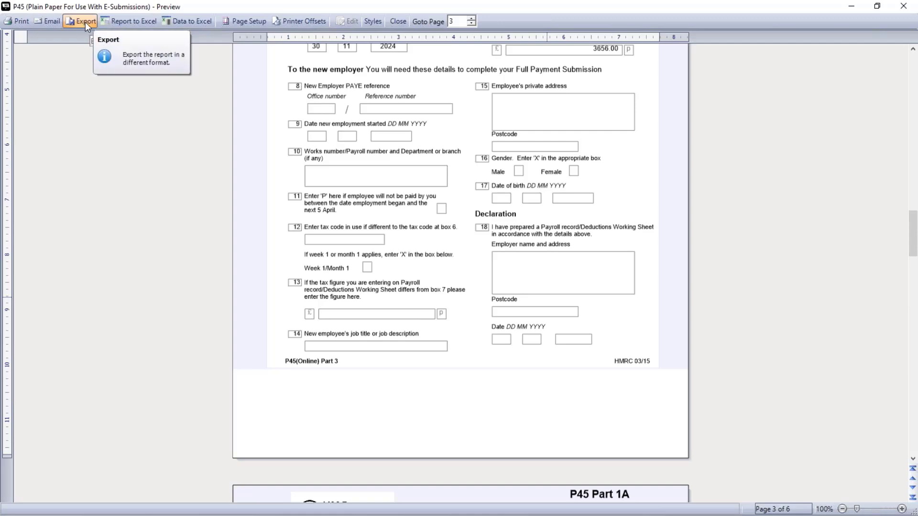
{"action": "left_click", "coordinate": [396, 21]}
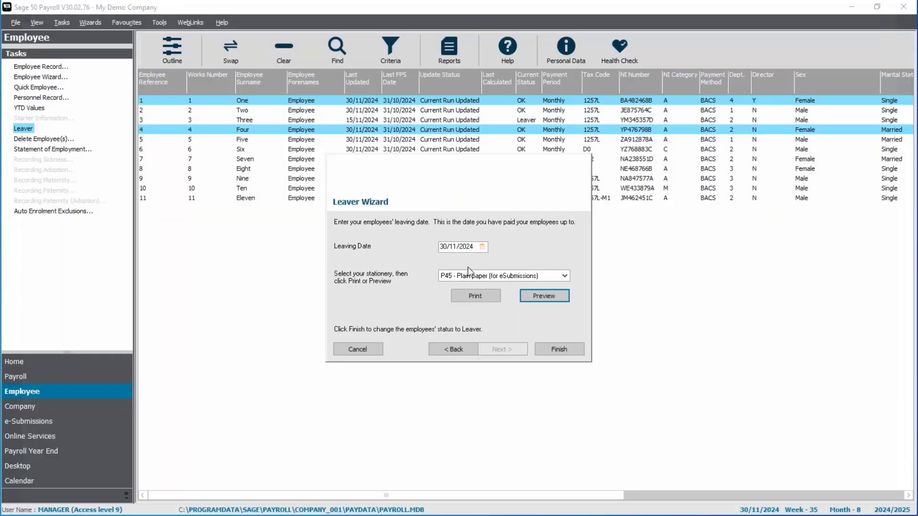
Complete the Leaver Wizard to mark employees 1 and 4 as leavers and clear the employee selection
{"action": "left_click", "coordinate": [571, 349]}
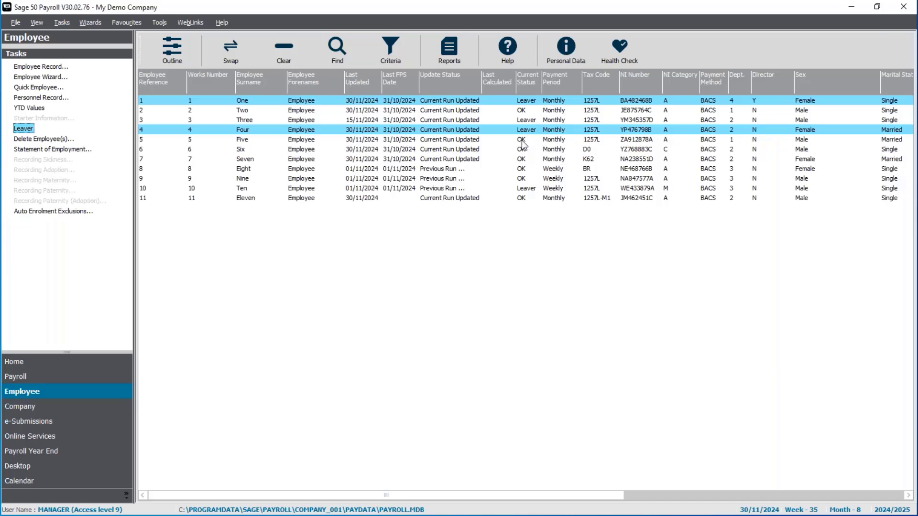
{"action": "left_click", "coordinate": [295, 59]}
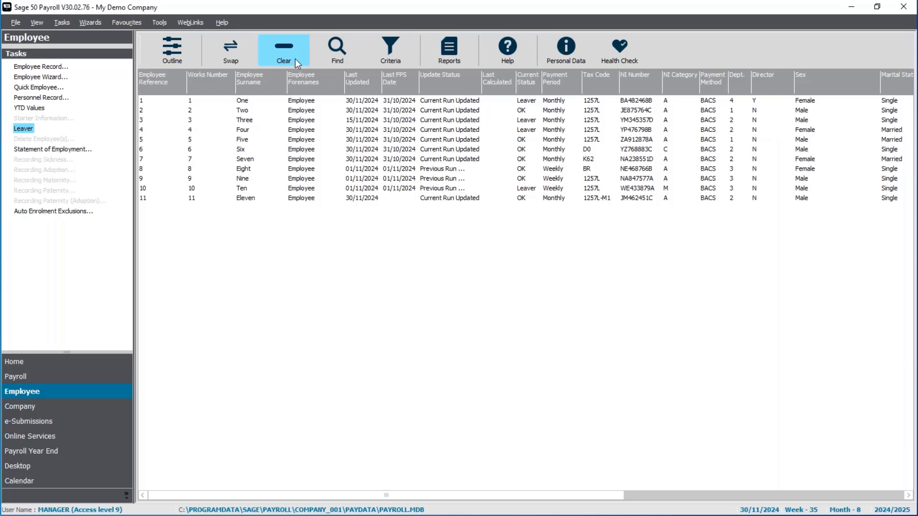
Check the electronic document email settings in employee 1's analysis details, then save and close the record
{"action": "double_click", "coordinate": [301, 105]}
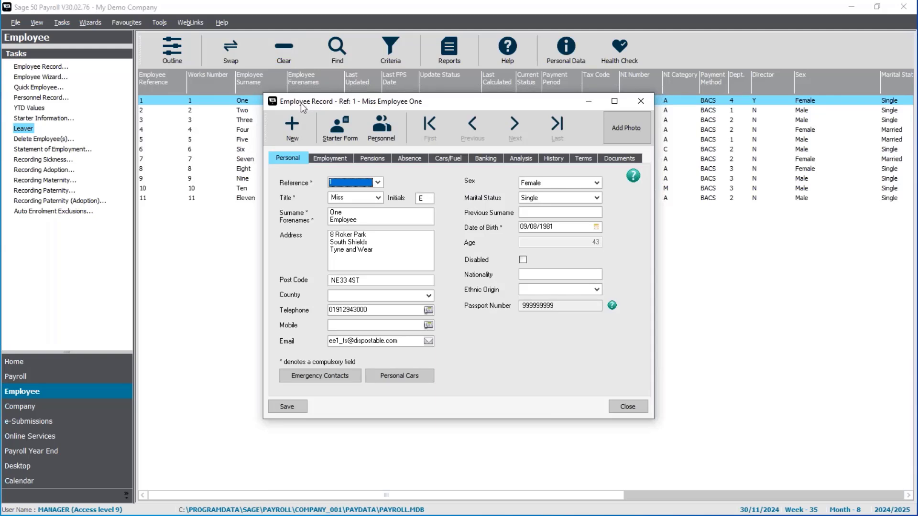
{"action": "left_click", "coordinate": [524, 164]}
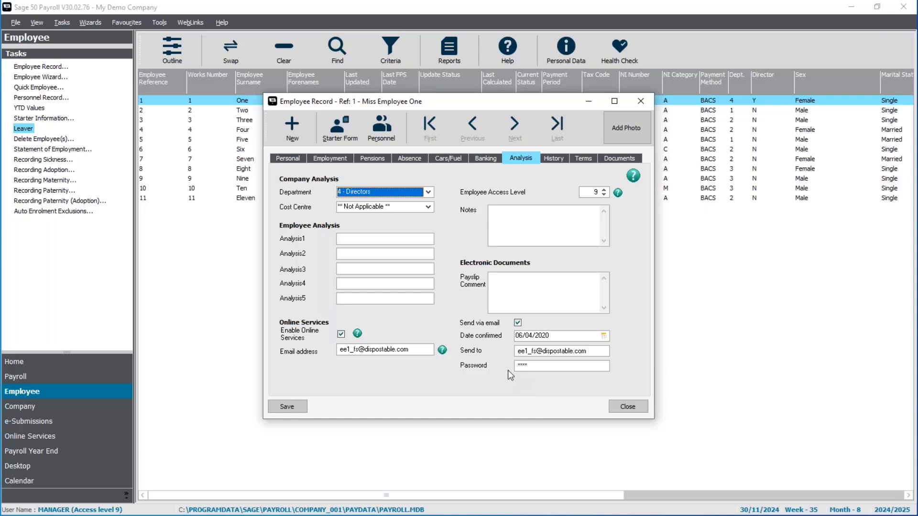
{"action": "left_click", "coordinate": [291, 407]}
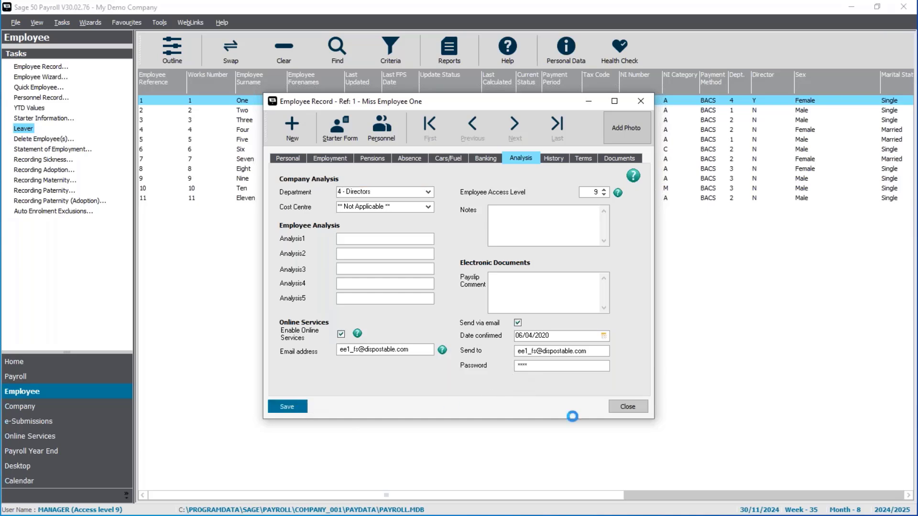
{"action": "left_click", "coordinate": [628, 406]}
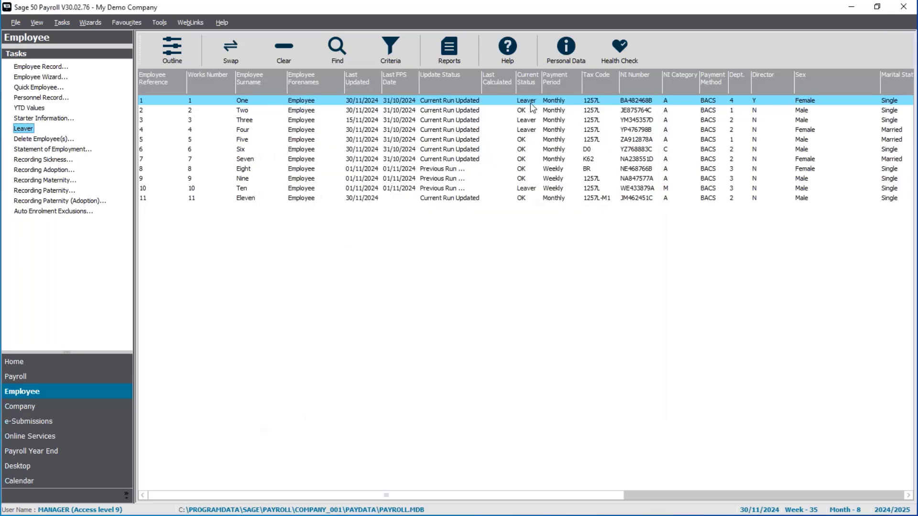
Find the P45 layouts among the employee reports and compare the plain paper, MS Outlook and SMTP versions
{"action": "left_click", "coordinate": [454, 52]}
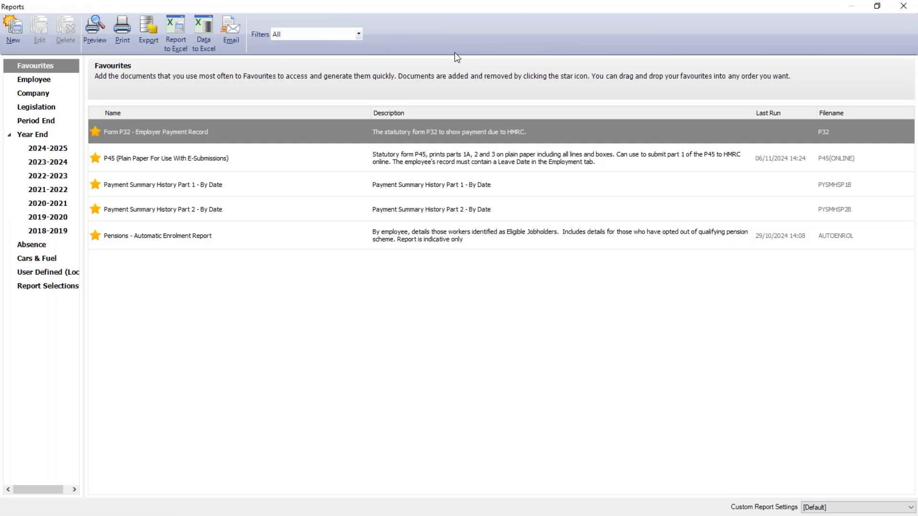
{"action": "left_click", "coordinate": [39, 82]}
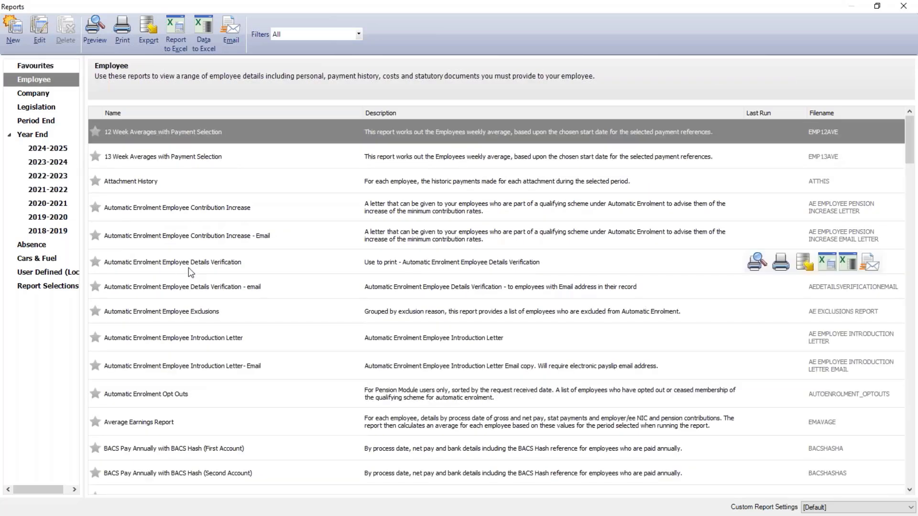
{"action": "scroll", "coordinate": [188, 267], "scroll_direction": "down", "scroll_amount": 15}
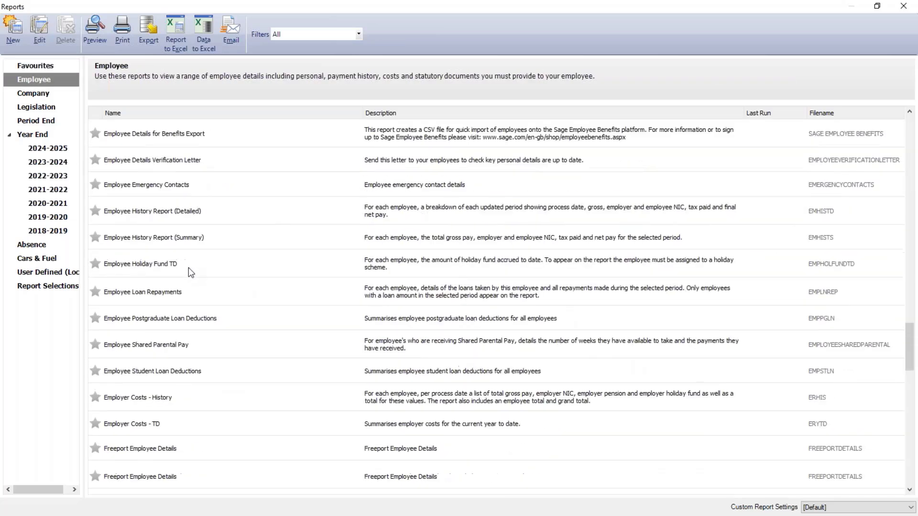
{"action": "scroll", "coordinate": [188, 268], "scroll_direction": "down", "scroll_amount": 10}
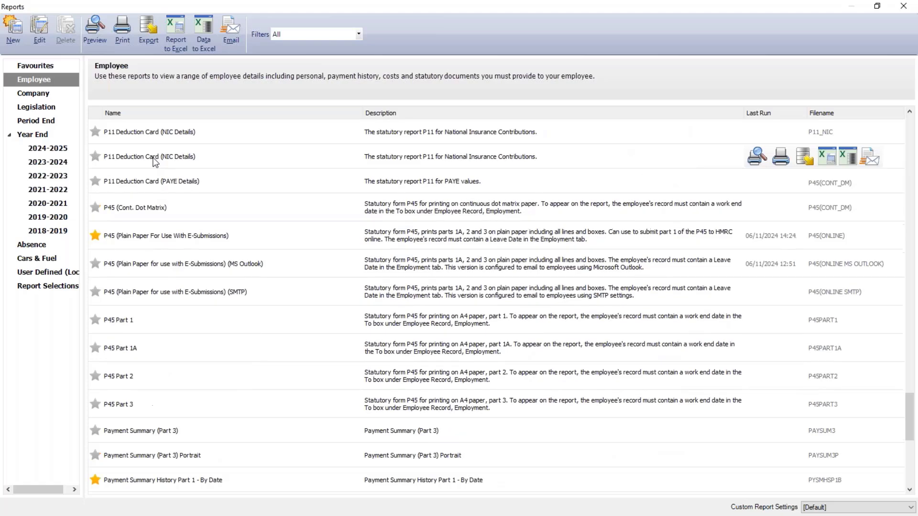
{"action": "scroll", "coordinate": [155, 162], "scroll_direction": "up", "scroll_amount": 2}
{"action": "left_click", "coordinate": [156, 300]}
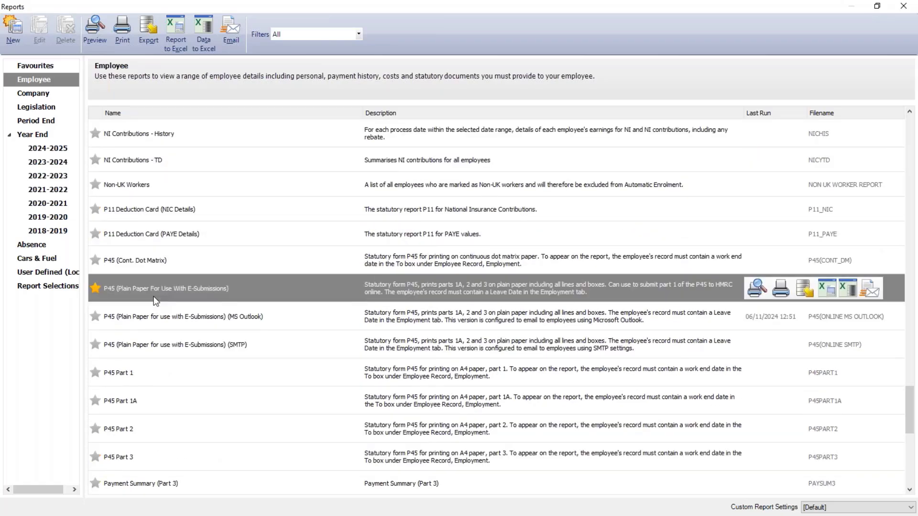
{"action": "scroll", "coordinate": [155, 300], "scroll_direction": "down", "scroll_amount": 3}
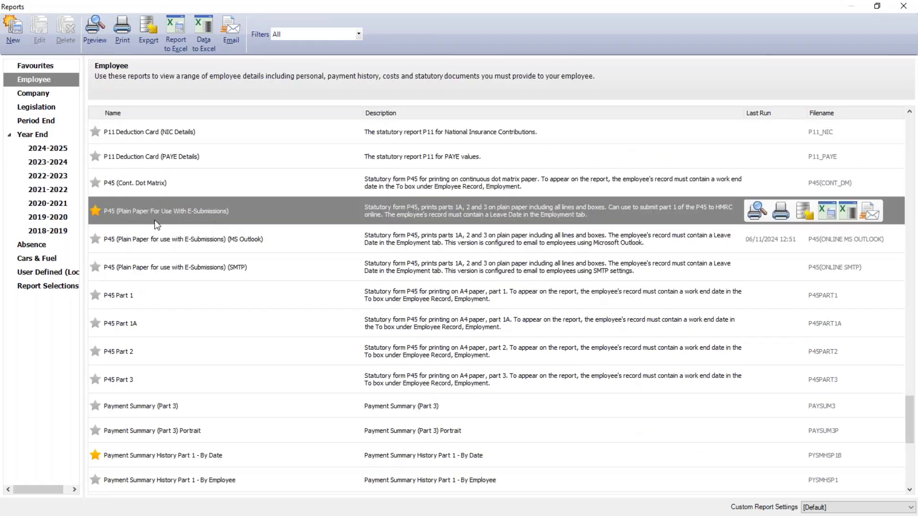
{"action": "left_click", "coordinate": [180, 242]}
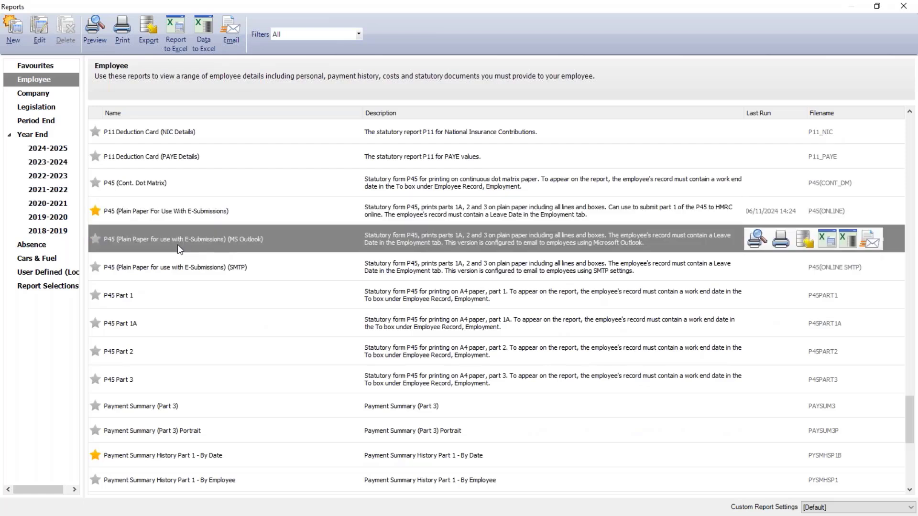
{"action": "left_click", "coordinate": [243, 272]}
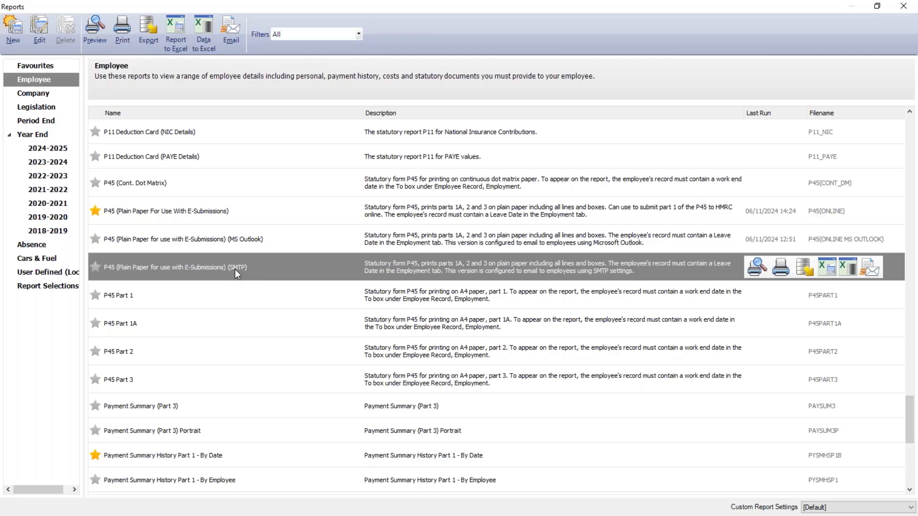
Email employee 1's P45 using the P45 (Plain Paper for use with E-Submissions) (MS Outlook) report and acknowledge the notice
{"action": "left_click", "coordinate": [249, 239]}
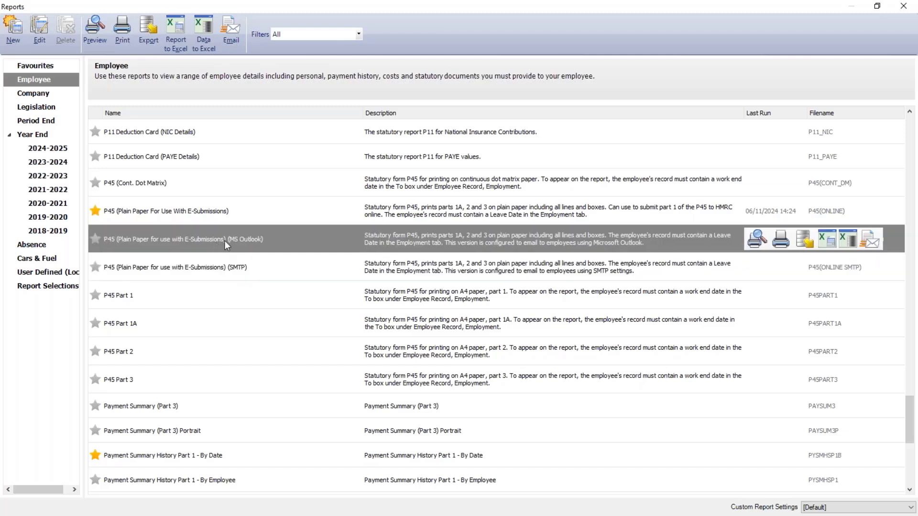
{"action": "left_click", "coordinate": [239, 38]}
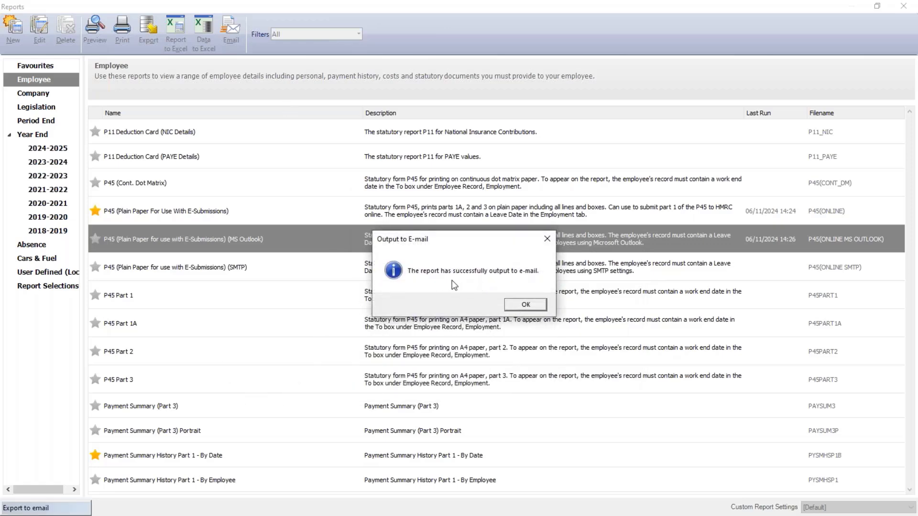
{"action": "left_click", "coordinate": [524, 306]}
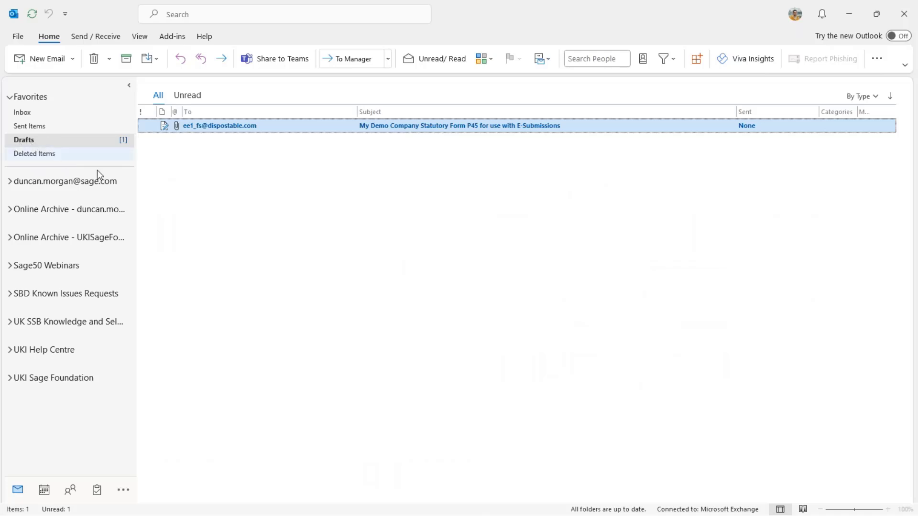
In Outlook, open the draft P45 email and its PDF attachment, entering the document open password
{"action": "double_click", "coordinate": [309, 127]}
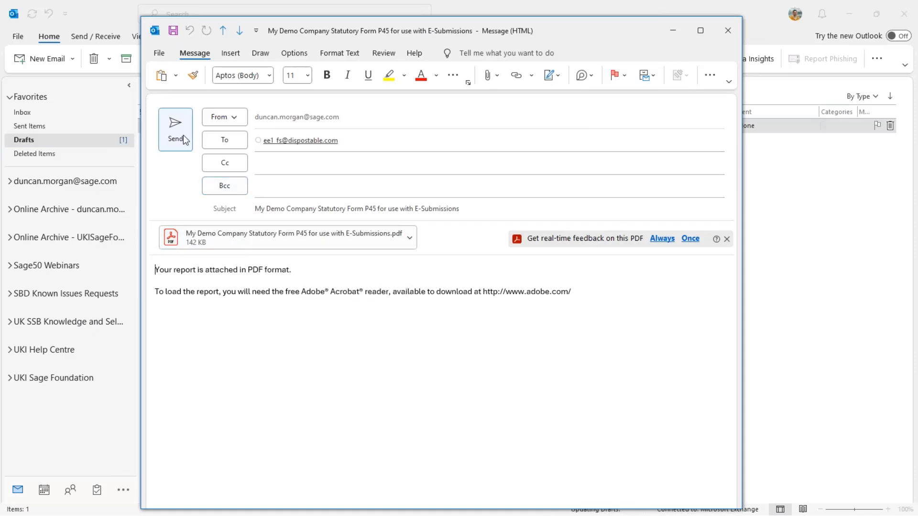
{"action": "double_click", "coordinate": [278, 241]}
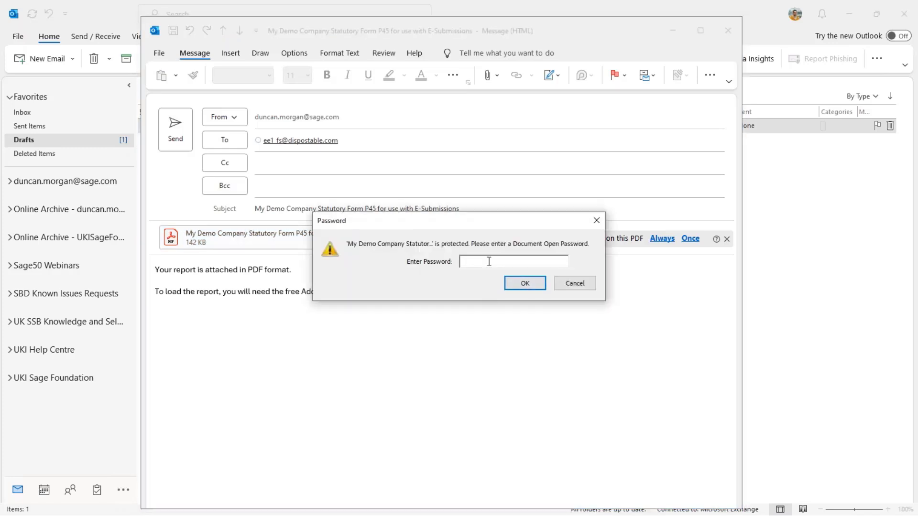
{"action": "type", "text": "****"}
{"action": "left_click", "coordinate": [526, 285]}
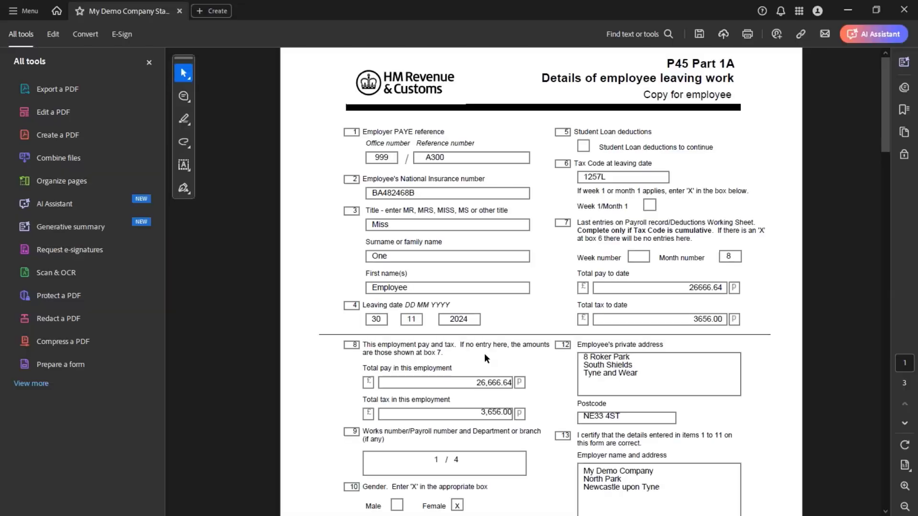
Examine Parts 1A, 2 and 3 of employee 1's P45 in the PDF and close the document
{"action": "scroll", "coordinate": [484, 353], "scroll_direction": "down", "scroll_amount": 3}
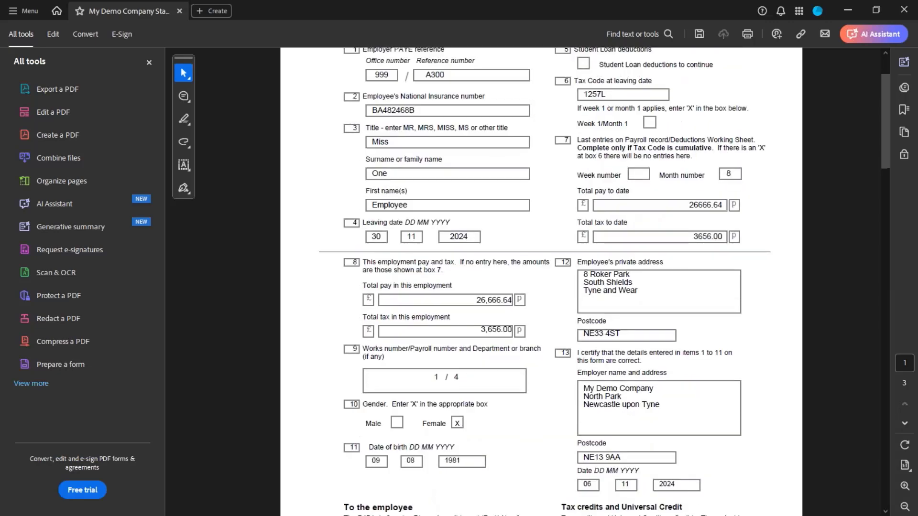
{"action": "scroll", "coordinate": [541, 282], "scroll_direction": "down", "scroll_amount": 15}
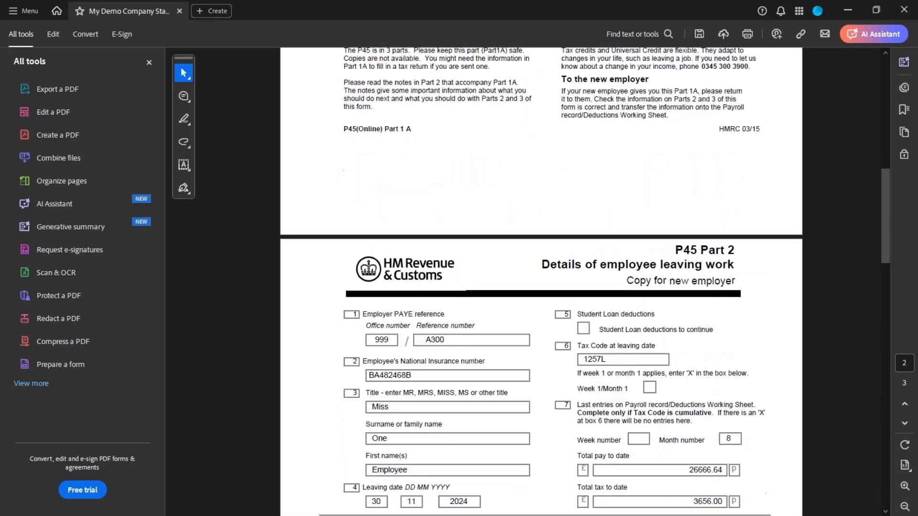
{"action": "scroll", "coordinate": [538, 426], "scroll_direction": "down", "scroll_amount": 15}
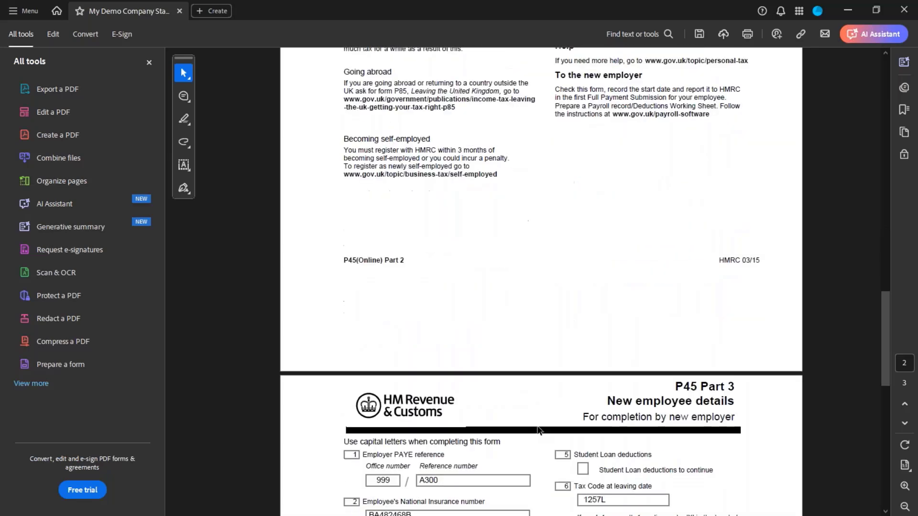
{"action": "scroll", "coordinate": [539, 429], "scroll_direction": "down", "scroll_amount": 8}
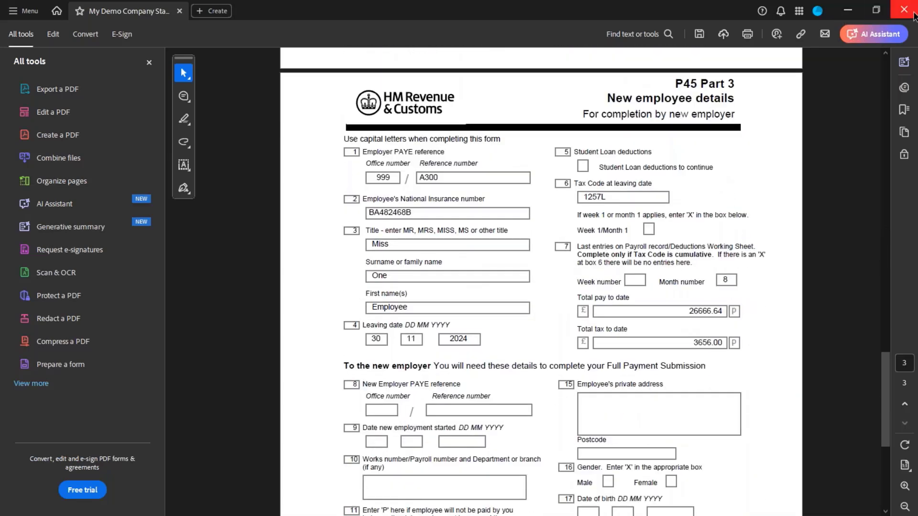
{"action": "left_click", "coordinate": [905, 11]}
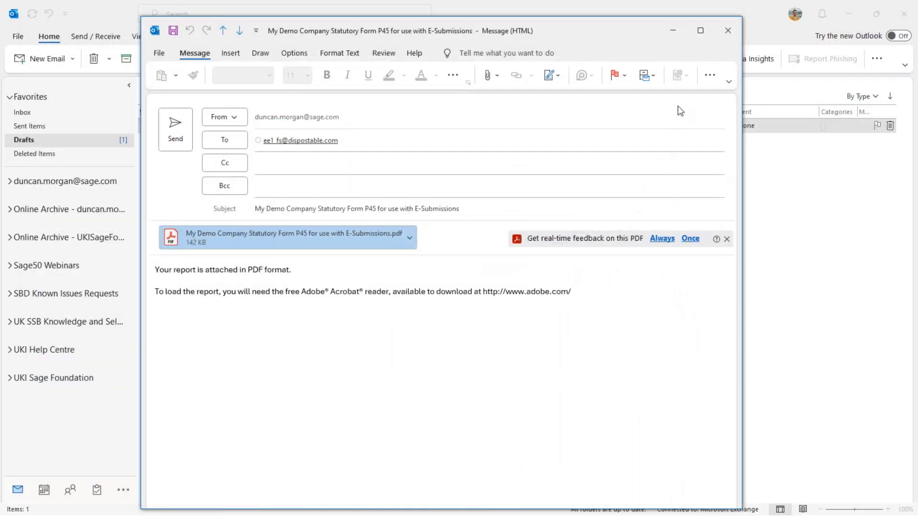
Close the draft email without saving changes, minimise Outlook and close the payroll reports window
{"action": "left_click", "coordinate": [723, 30]}
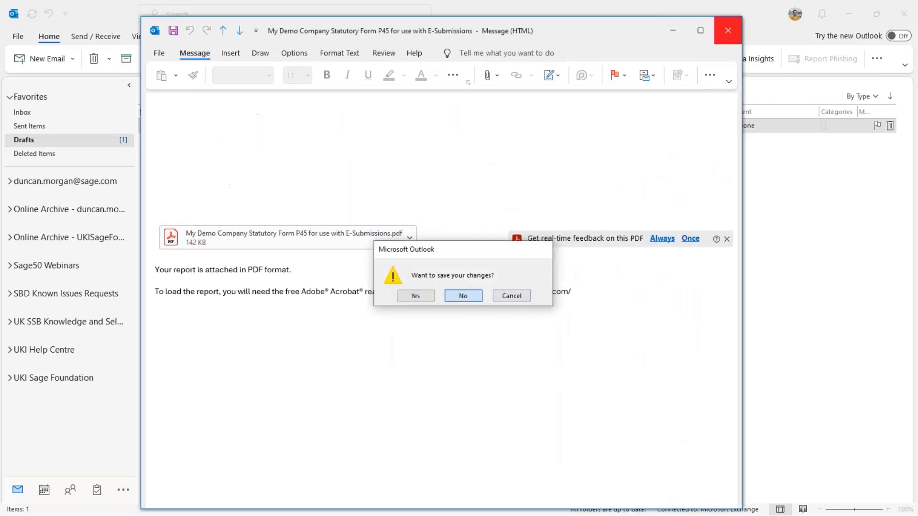
{"action": "left_click", "coordinate": [465, 296]}
{"action": "left_click", "coordinate": [847, 14]}
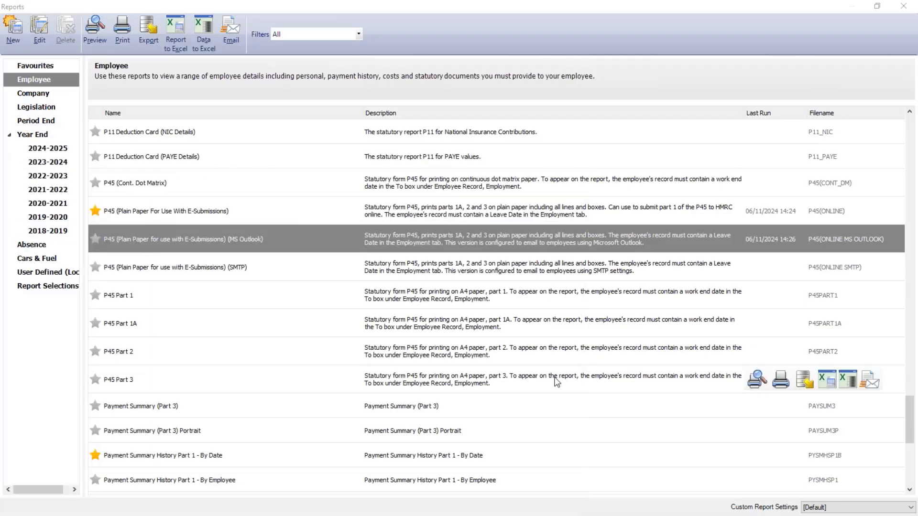
{"action": "left_click", "coordinate": [913, 10]}
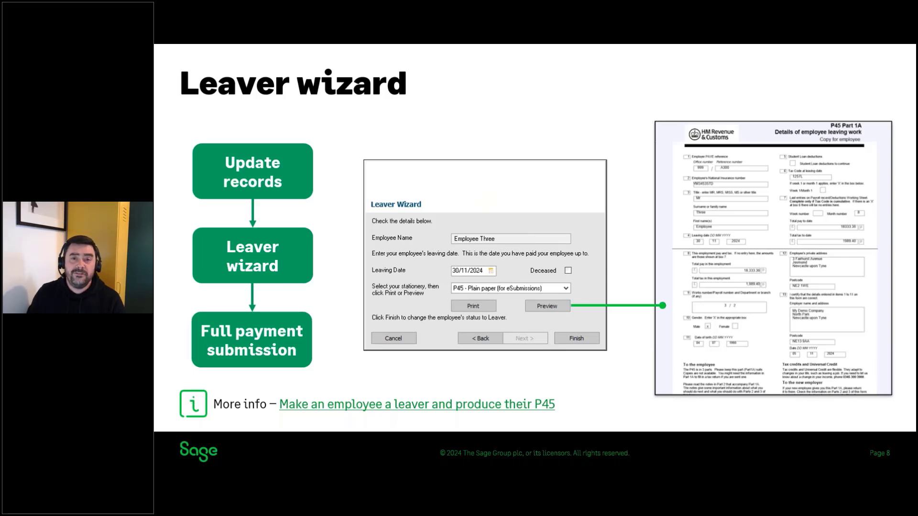
{"action": "key", "text": "Right"}
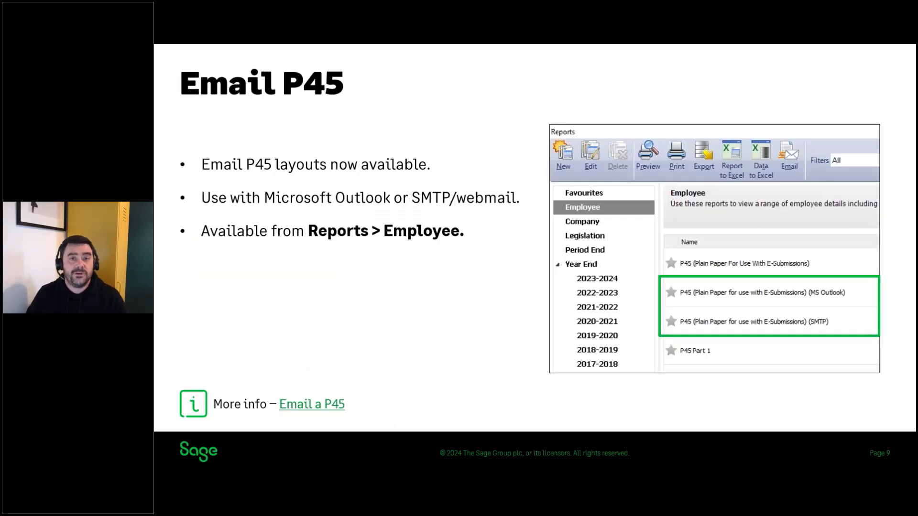
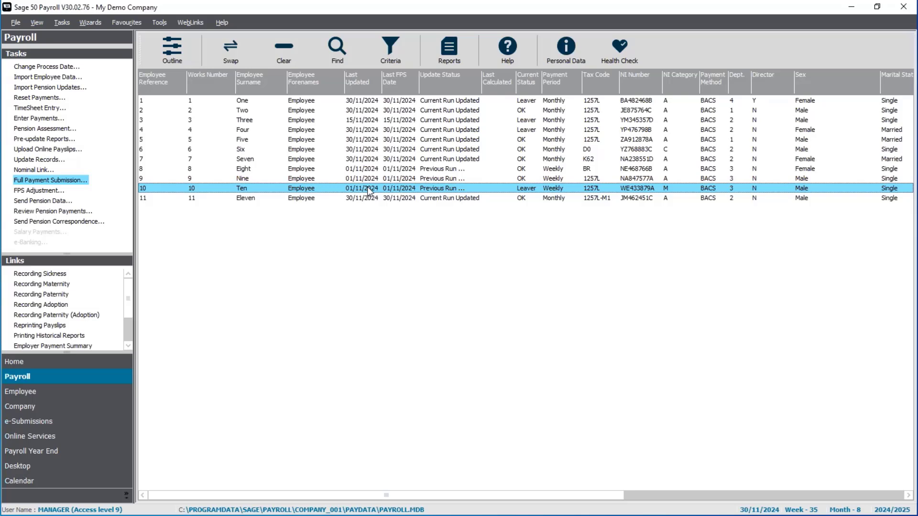
Open employee 10's employment details, set the status to OK and remove the leave date
{"action": "right_click", "coordinate": [367, 186]}
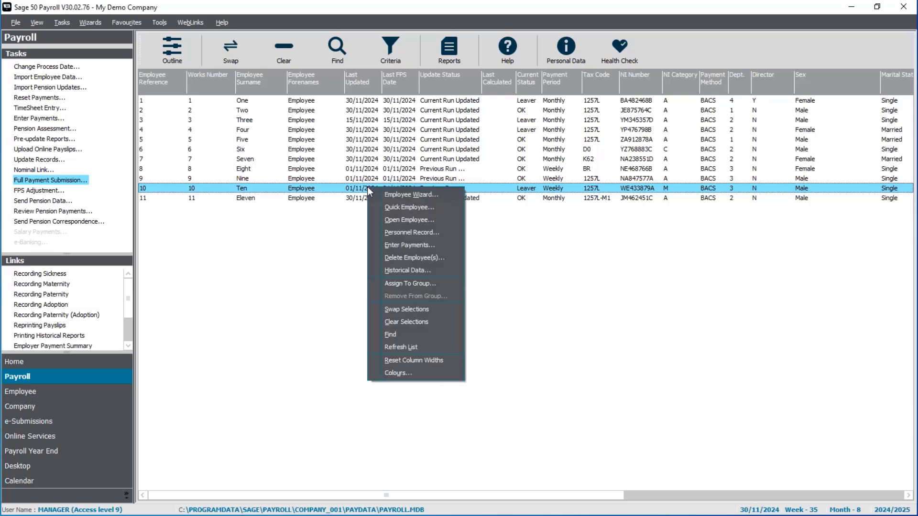
{"action": "left_click", "coordinate": [388, 221]}
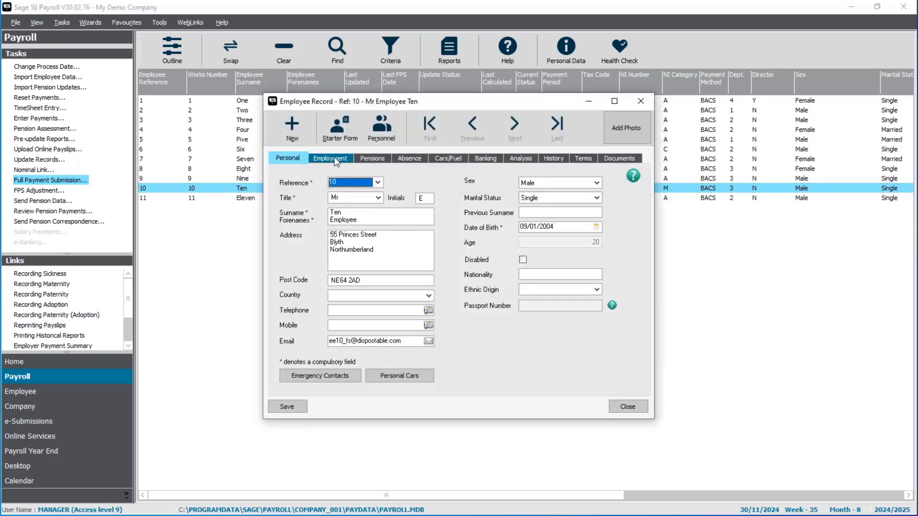
{"action": "left_click", "coordinate": [334, 157]}
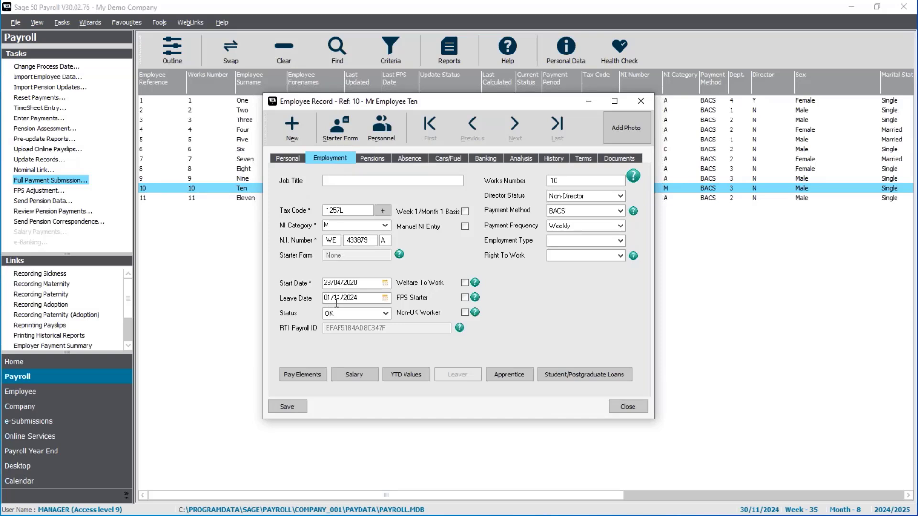
{"action": "left_click_drag", "start_coordinate": [365, 298], "coordinate": [273, 290]}
{"action": "key", "text": "Delete"}
Set employee 10's tax code to 0T on a Week 1/Month 1 basis and save the record
{"action": "left_click_drag", "start_coordinate": [365, 211], "coordinate": [281, 214]}
{"action": "type", "text": "0T"}
{"action": "left_click", "coordinate": [464, 211]}
{"action": "left_click", "coordinate": [464, 227]}
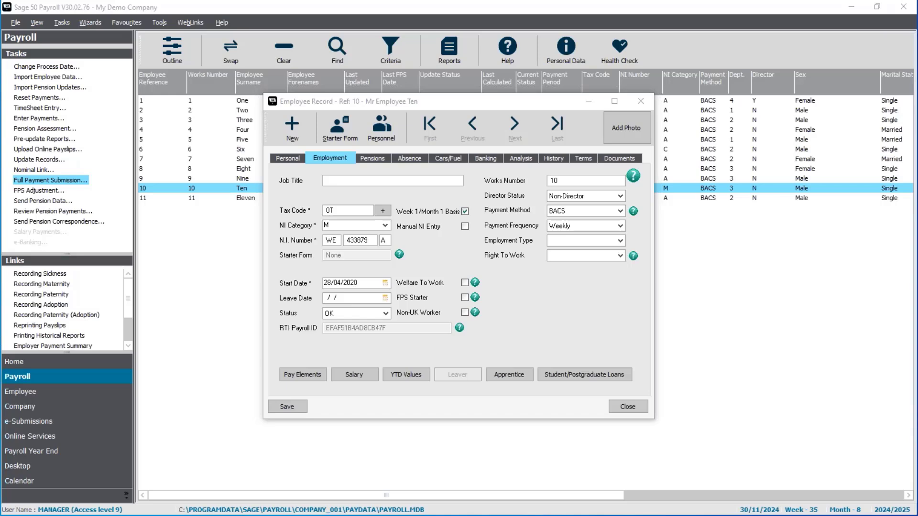
{"action": "left_click", "coordinate": [283, 408]}
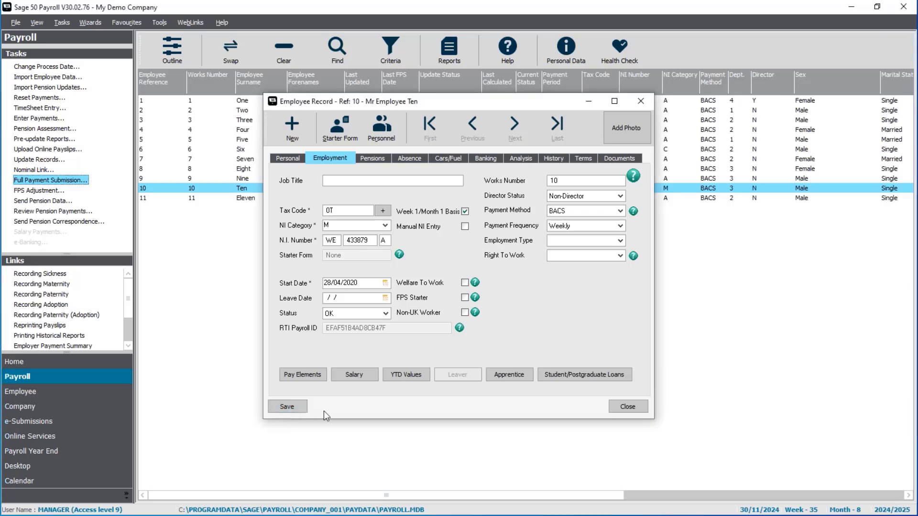
Close employee 10's record keeping the changes, and change the payroll process date to 08/11/2024
{"action": "left_click", "coordinate": [630, 406]}
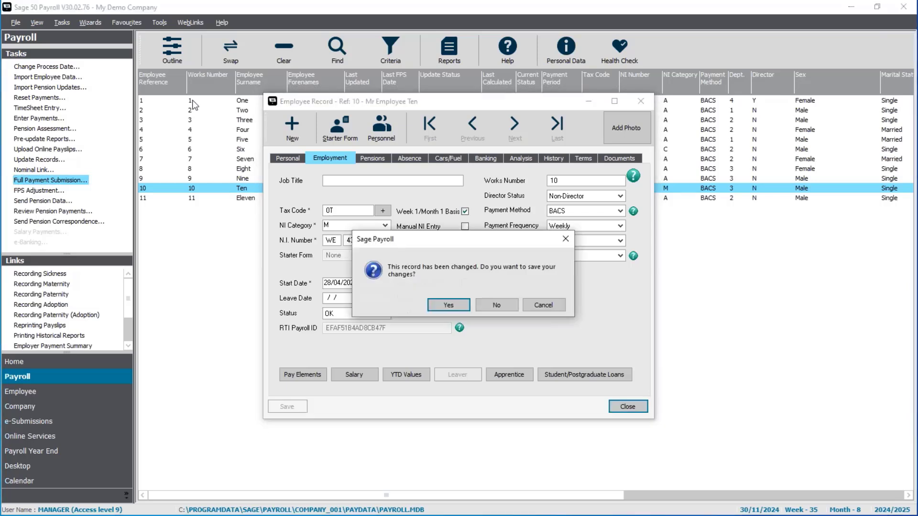
{"action": "left_click", "coordinate": [449, 306]}
{"action": "left_click", "coordinate": [62, 67]}
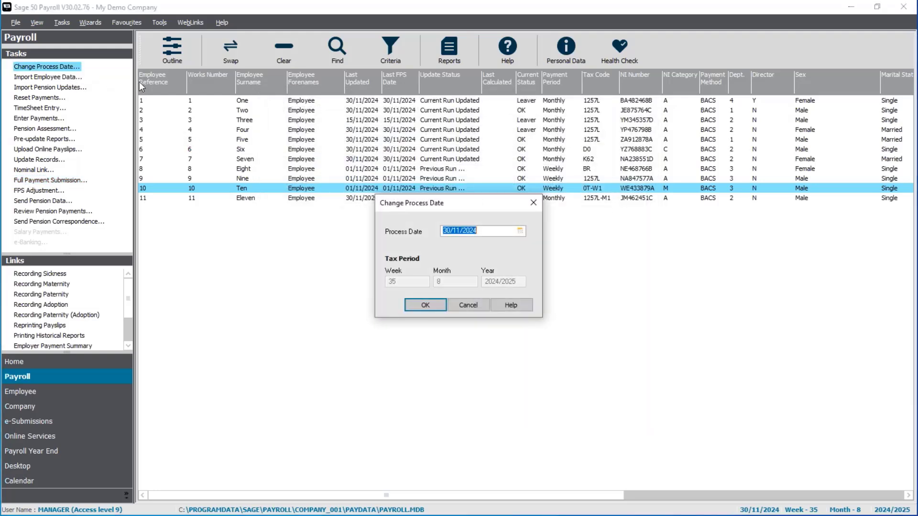
{"action": "type", "text": "201124"}
{"action": "key", "text": "Return"}
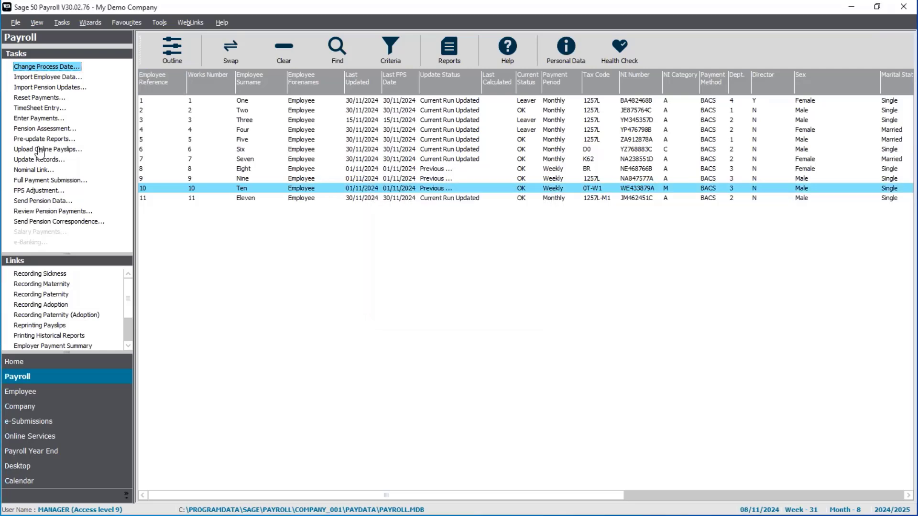
Create a new variable payment called "Holiday pay" while entering employee 10's payments and save it to their pay elements
{"action": "left_click", "coordinate": [32, 119]}
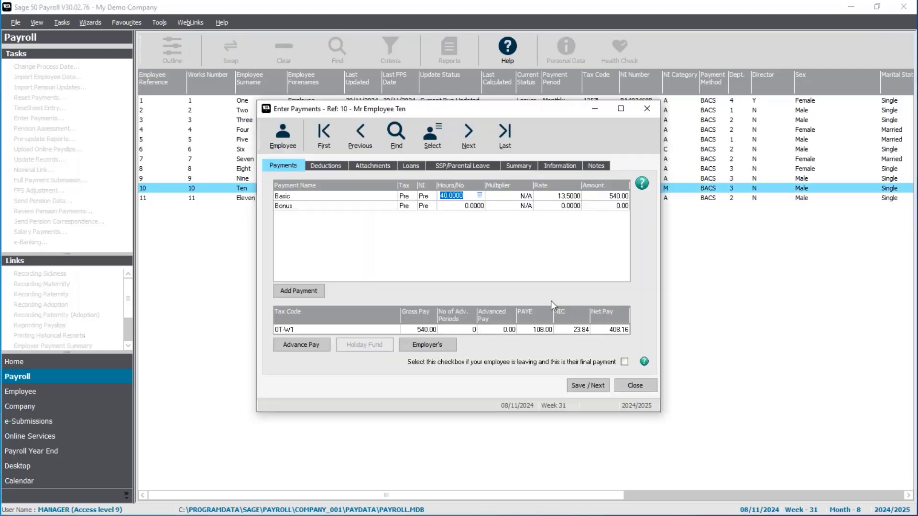
{"action": "left_click", "coordinate": [300, 290]}
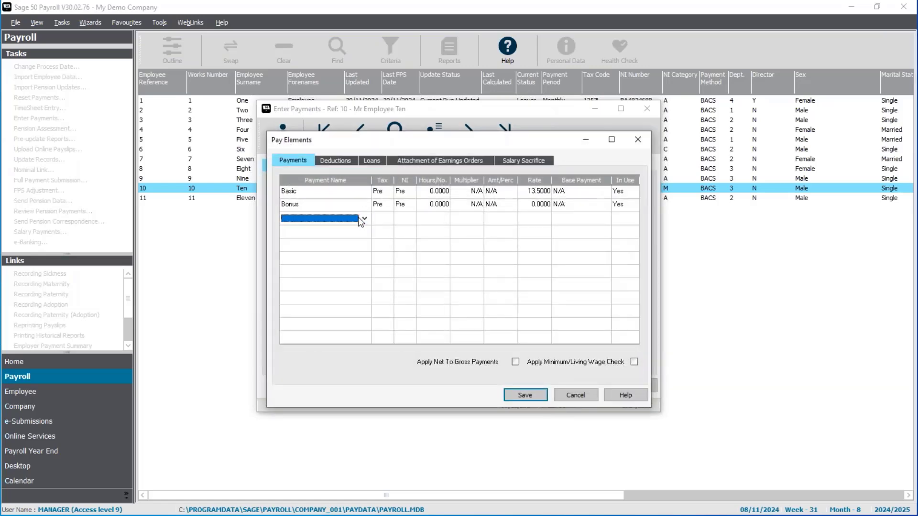
{"action": "left_click", "coordinate": [365, 218]}
{"action": "left_click", "coordinate": [308, 308]}
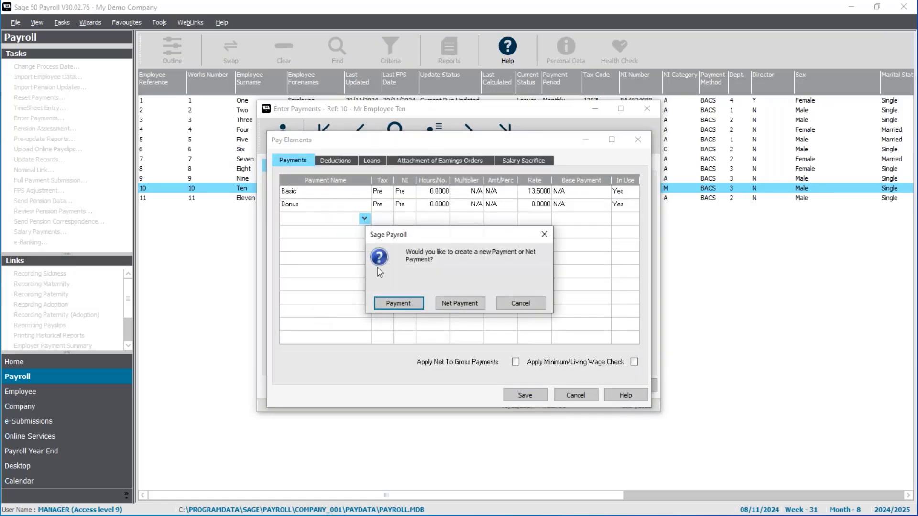
{"action": "left_click", "coordinate": [399, 303]}
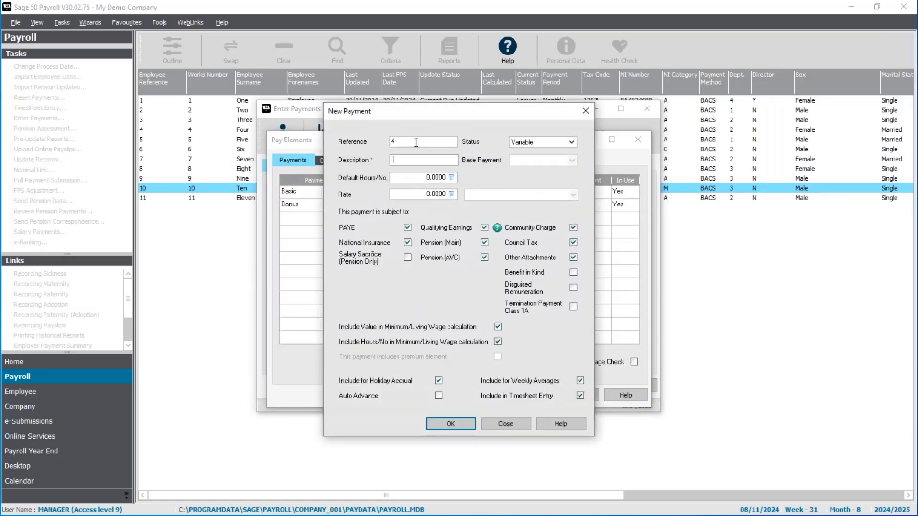
{"action": "type", "text": "HOlidya pay"}
{"action": "key", "text": "Left"}
{"action": "key", "text": "Left"}
{"action": "key", "text": "Left"}
{"action": "key", "text": "Left"}
{"action": "key", "text": "Left"}
{"action": "key", "text": "Left"}
{"action": "key", "text": "Left"}
{"action": "key", "text": "Left"}
{"action": "key", "text": "Left"}
{"action": "key", "text": "BackSpace"}
{"action": "type", "text": "o"}
{"action": "key", "text": "BackSpace"}
{"action": "type", "text": "o"}
{"action": "key", "text": "BackSpace"}
{"action": "type", "text": "y"}
{"action": "left_click", "coordinate": [463, 422]}
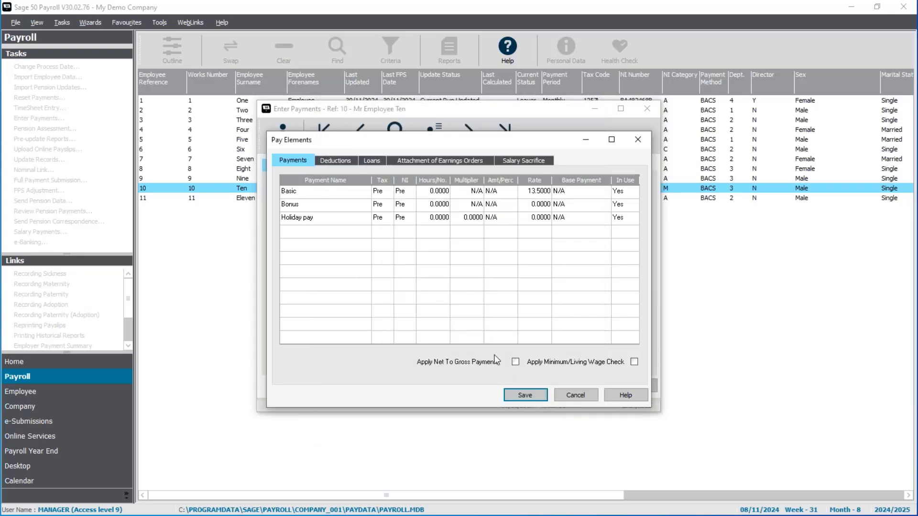
{"action": "left_click", "coordinate": [529, 392]}
Set employee 10's Basic hours to 0, enter Holiday pay as 1 at a rate of 250, and save the payments
{"action": "left_click", "coordinate": [468, 200]}
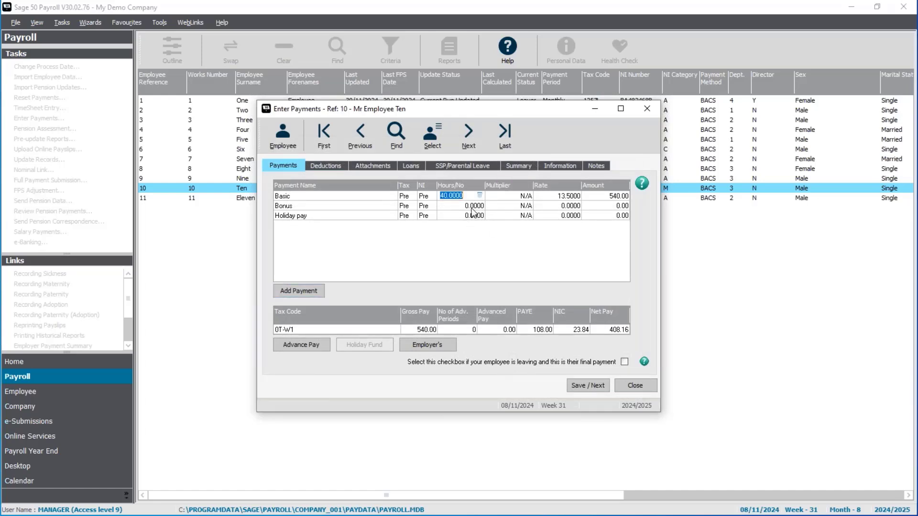
{"action": "type", "text": "0"}
{"action": "key", "text": "Tab"}
{"action": "left_click", "coordinate": [466, 215]}
{"action": "type", "text": "1"}
{"action": "key", "text": "Tab"}
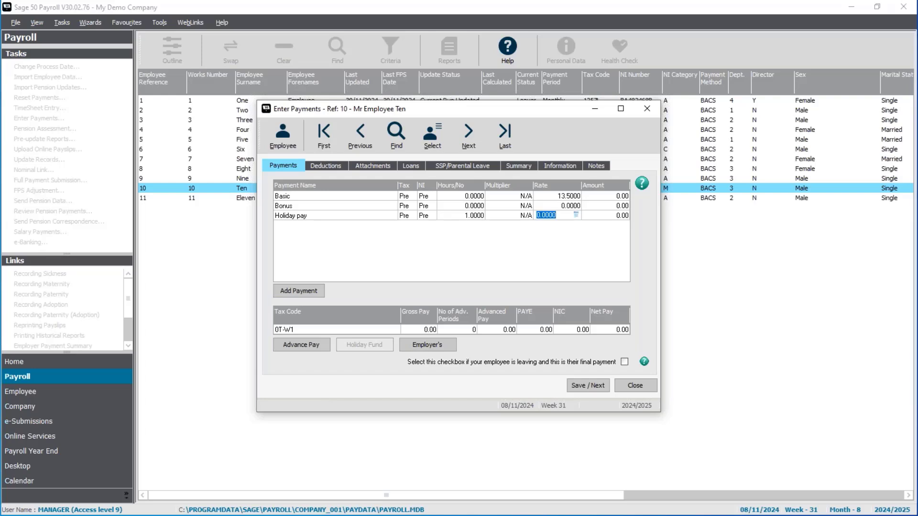
{"action": "type", "text": "250"}
{"action": "key", "text": "Tab"}
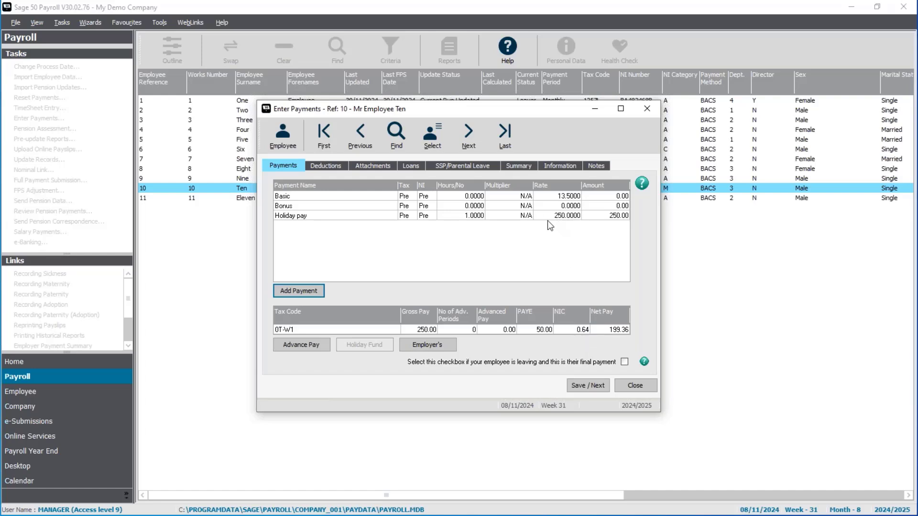
{"action": "left_click", "coordinate": [589, 385]}
{"action": "left_click", "coordinate": [644, 388]}
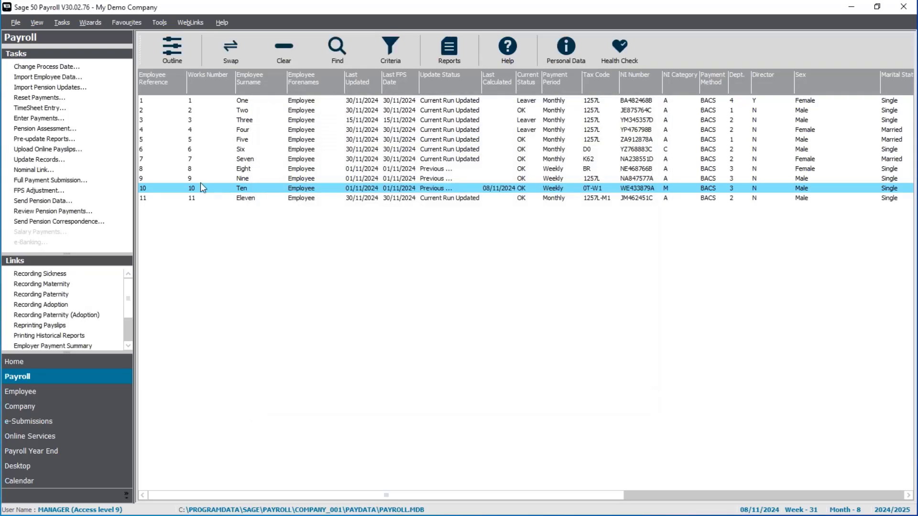
Update employee 10's payroll records through the Update Records Wizard, continuing without printing pre-update reports
{"action": "left_click", "coordinate": [44, 159]}
{"action": "left_click", "coordinate": [497, 311]}
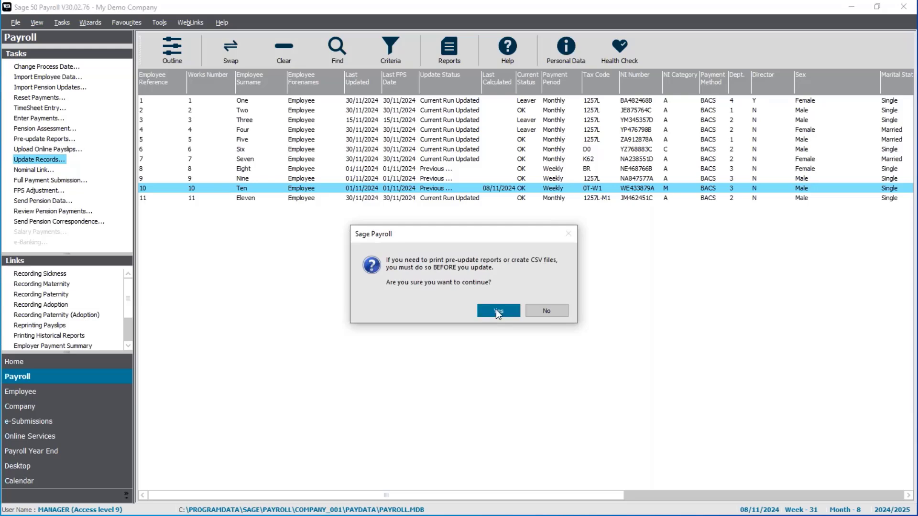
{"action": "left_click", "coordinate": [502, 348]}
{"action": "left_click", "coordinate": [510, 350]}
{"action": "left_click", "coordinate": [555, 349]}
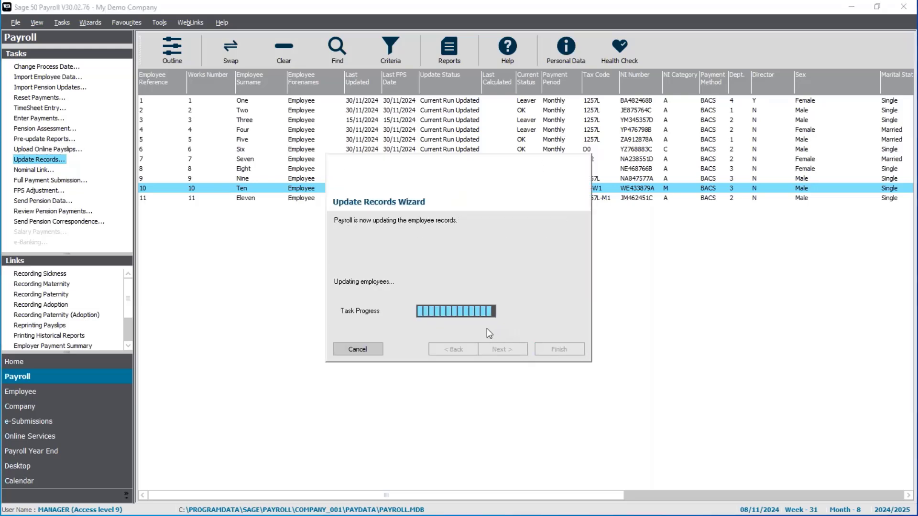
{"action": "left_click", "coordinate": [561, 311]}
Enter 01/11/2024 as employee 10's leave date in their employment details, accept the earlier end date and save the record
{"action": "right_click", "coordinate": [372, 189]}
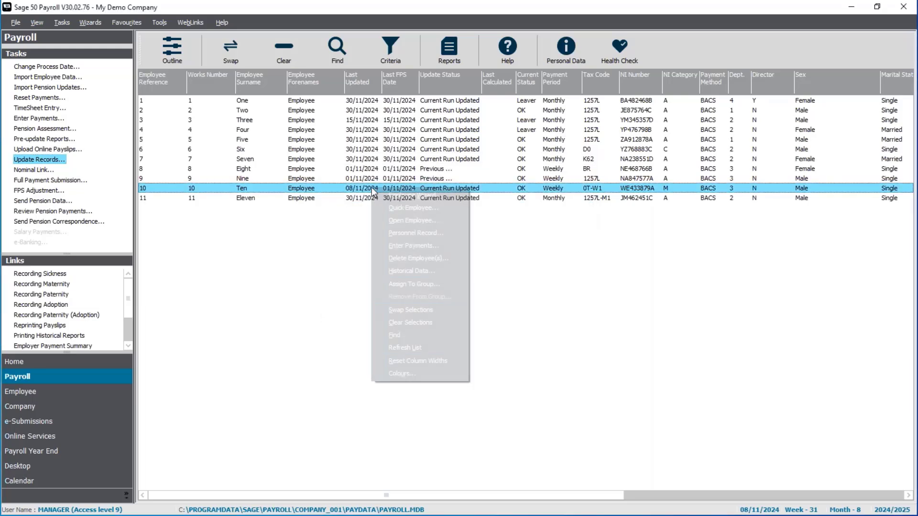
{"action": "left_click", "coordinate": [399, 217]}
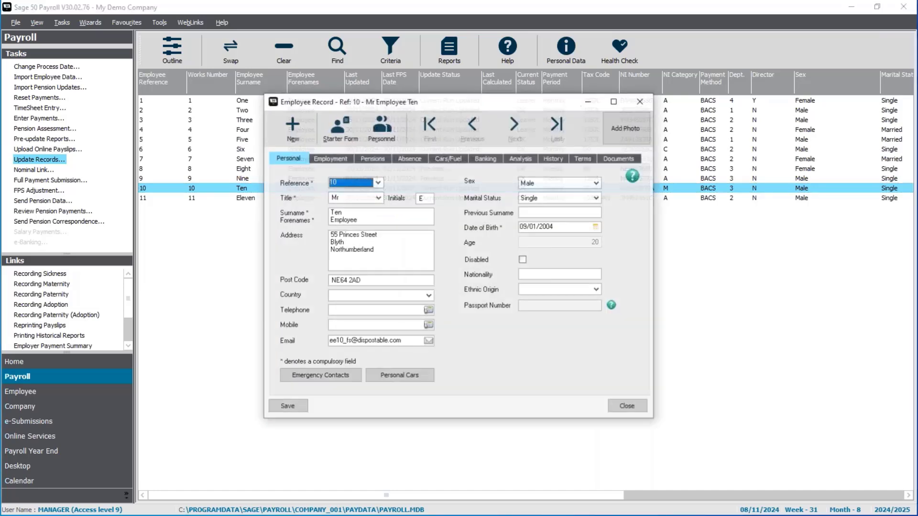
{"action": "left_click", "coordinate": [329, 158]}
{"action": "left_click", "coordinate": [341, 298]}
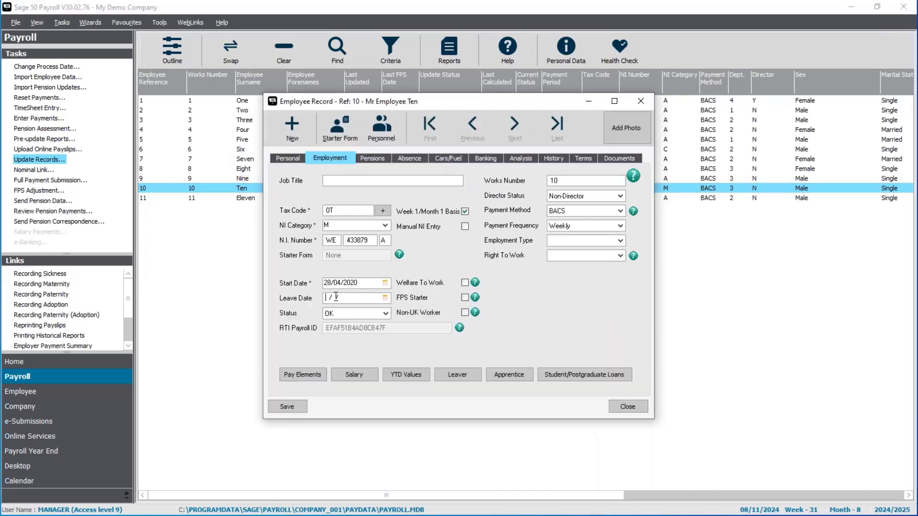
{"action": "type", "text": "011124"}
{"action": "key", "text": "Tab"}
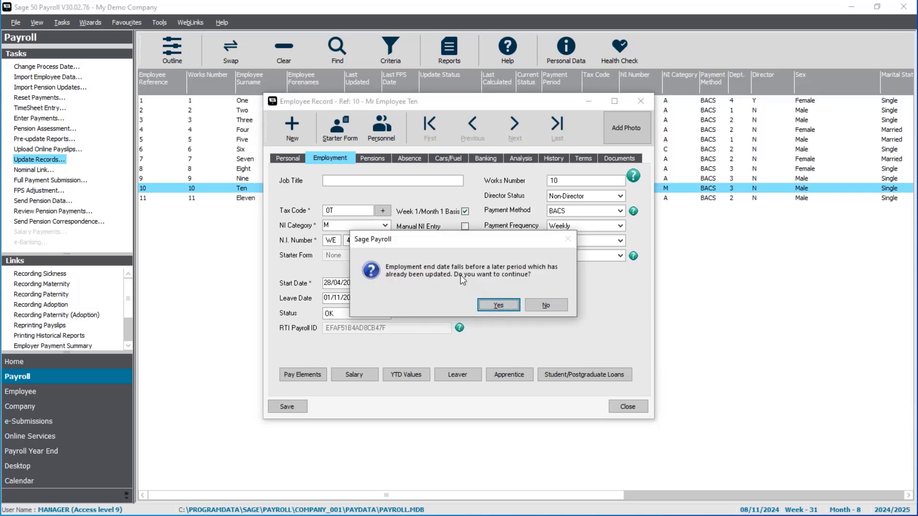
{"action": "left_click", "coordinate": [498, 305]}
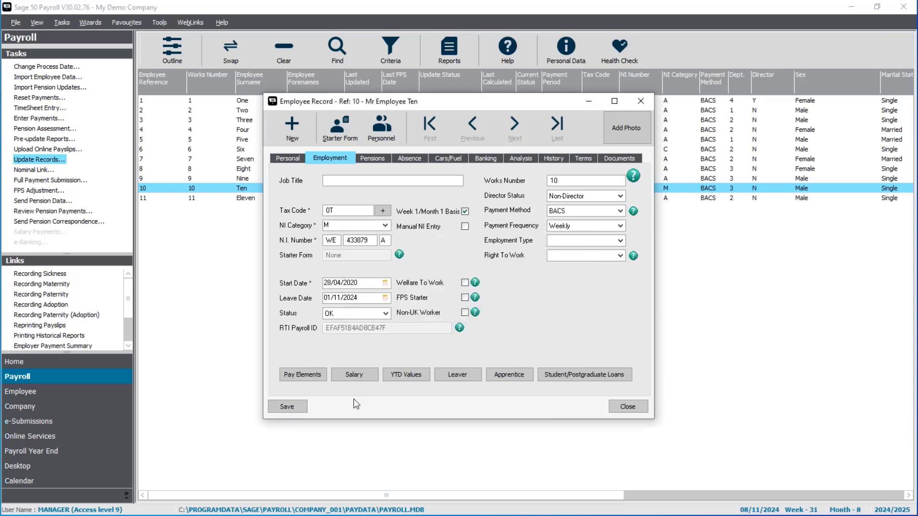
{"action": "left_click", "coordinate": [294, 408]}
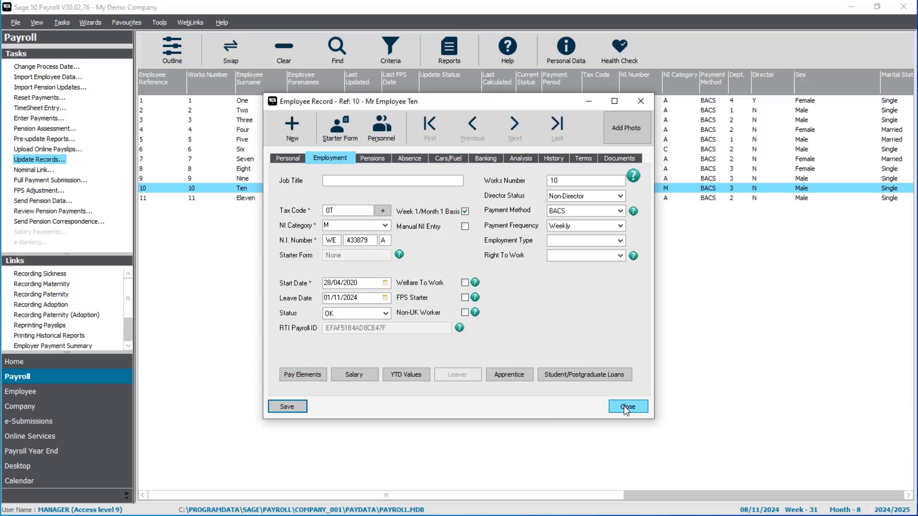
{"action": "left_click", "coordinate": [627, 407]}
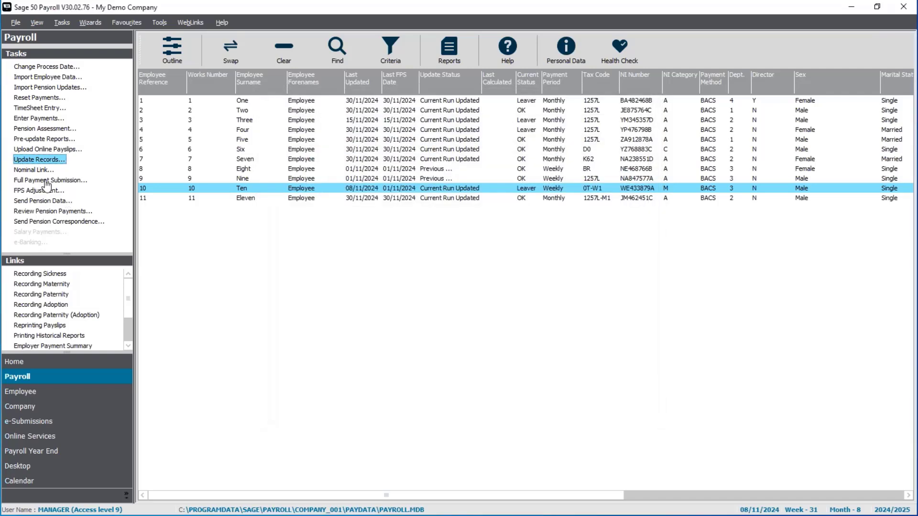
Submit the Full Payment Submission for employee 10, acknowledging that HMRC will not receive it, and close the submission window
{"action": "left_click", "coordinate": [46, 180]}
{"action": "left_click", "coordinate": [437, 320]}
{"action": "left_click", "coordinate": [523, 389]}
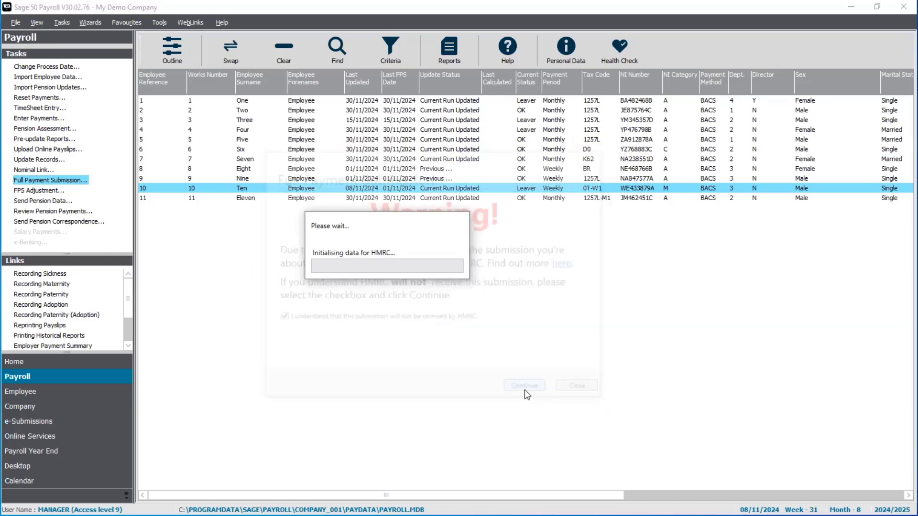
{"action": "left_click", "coordinate": [502, 375]}
{"action": "left_click", "coordinate": [493, 378]}
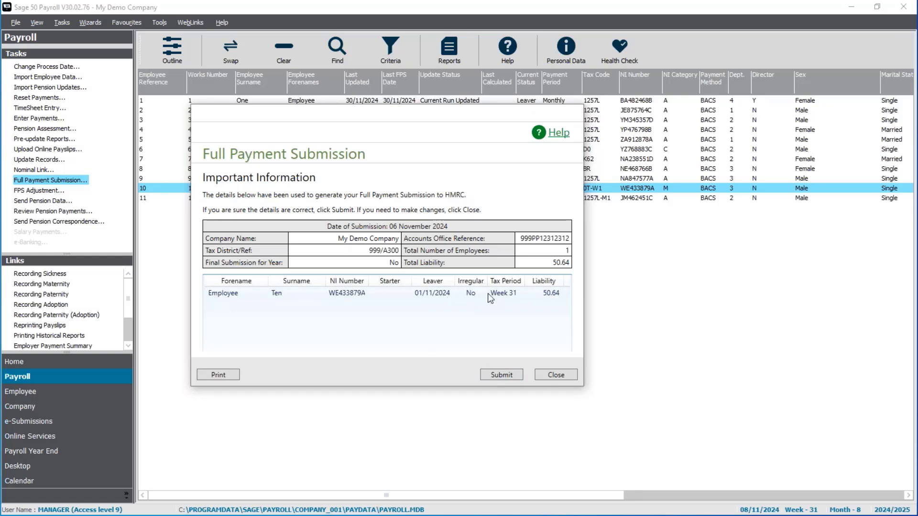
{"action": "left_click", "coordinate": [519, 377]}
{"action": "left_click", "coordinate": [569, 378]}
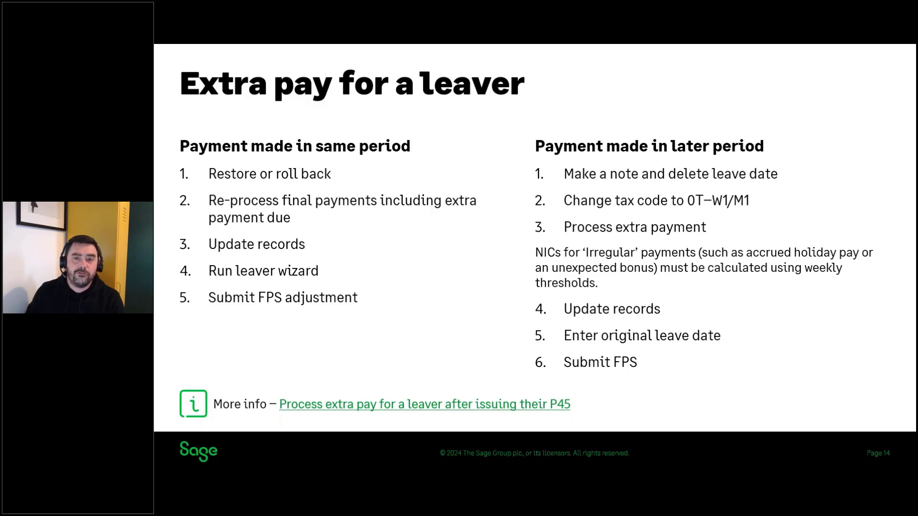
{"action": "key", "text": "Right"}
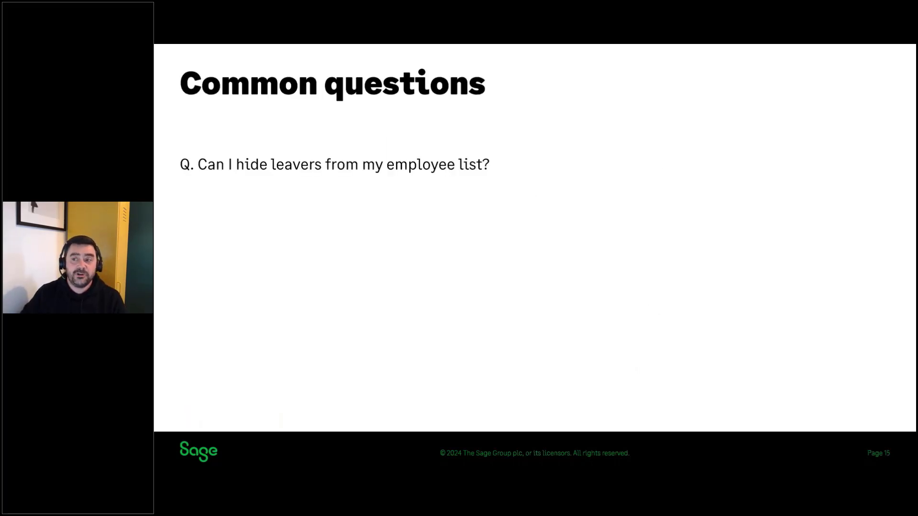
{"action": "key", "text": "Right"}
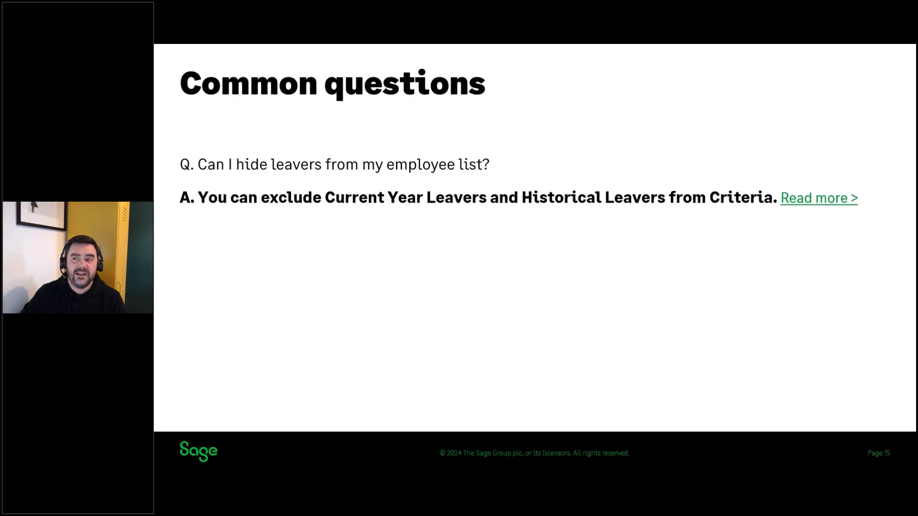